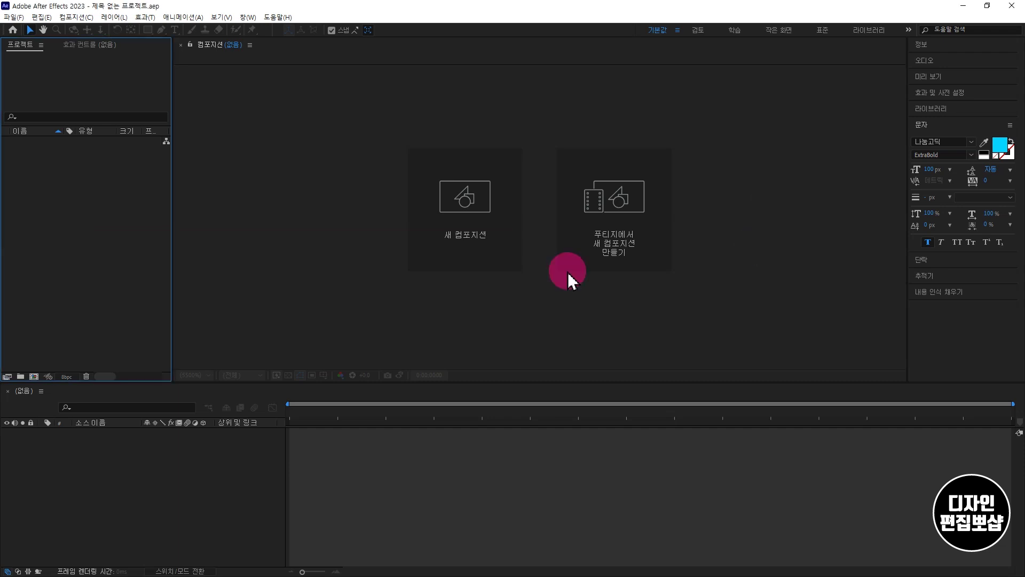
# Import the waterfall video 물_02.mp4 and create a 1920x1080, 29.97 fps composition with a duration of 0;00;07;00
pyautogui.moveTo(569, 271); pyautogui.dragTo(113, 255)
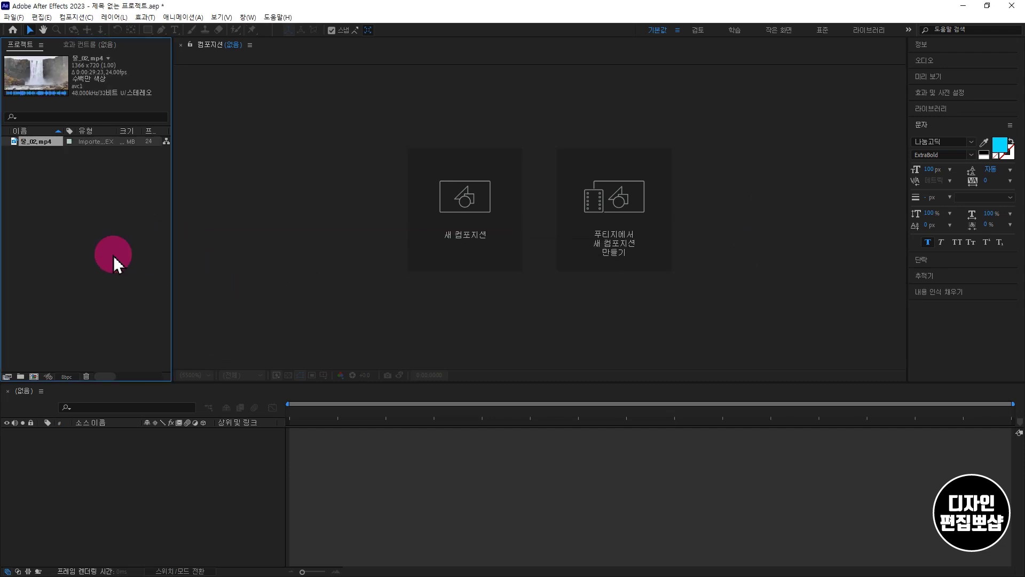
pyautogui.click(482, 214)
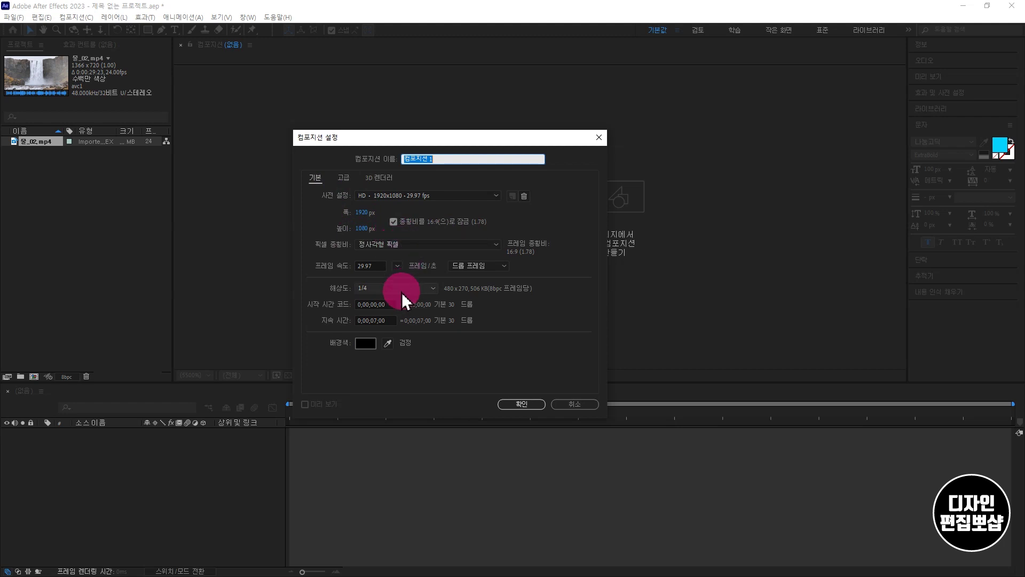
pyautogui.click(385, 320)
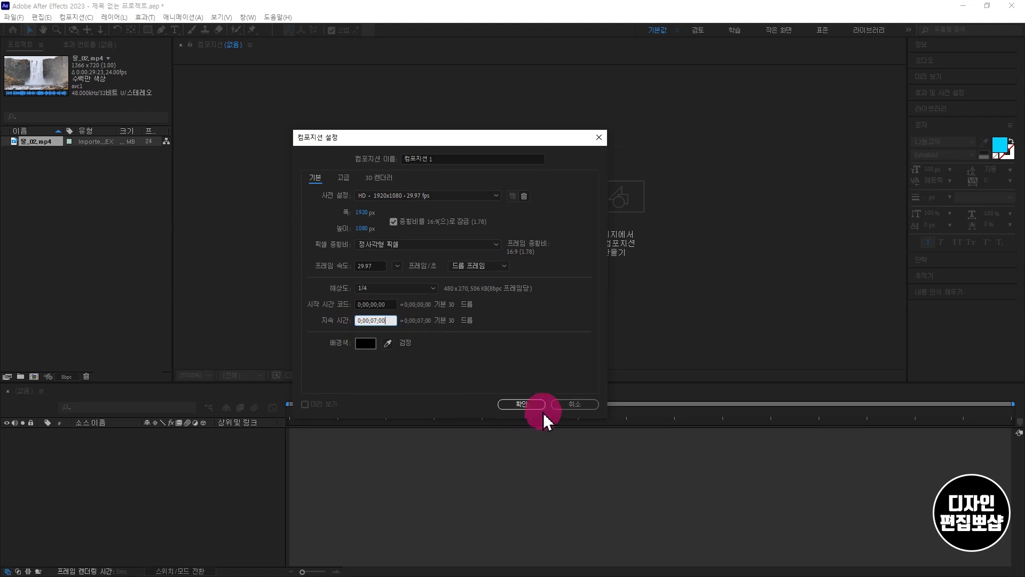
pyautogui.click(528, 405)
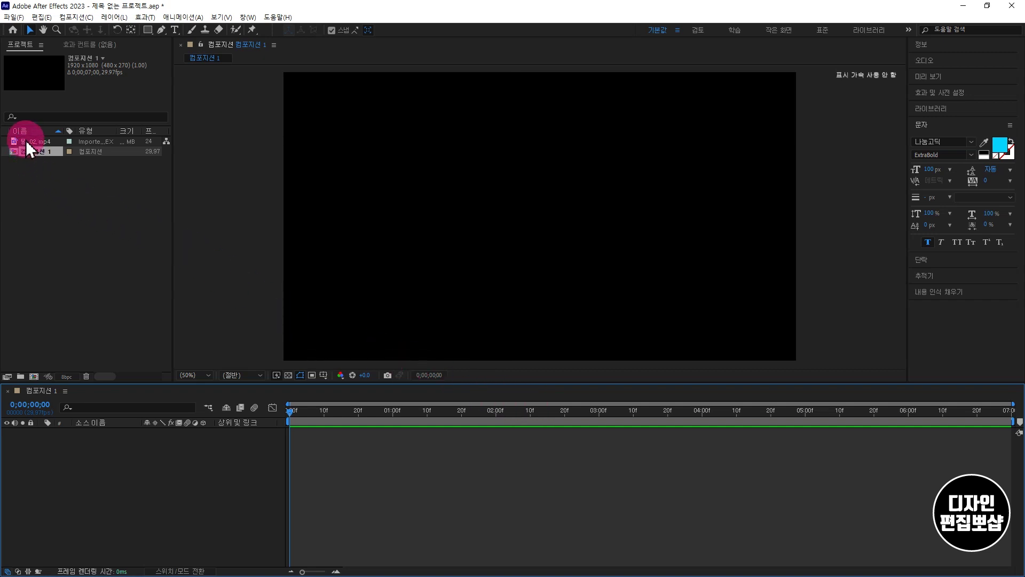
# Add 물_02.mp4 to the composition as a layer and fit it to the composition size
pyautogui.moveTo(26, 143); pyautogui.dragTo(75, 461)
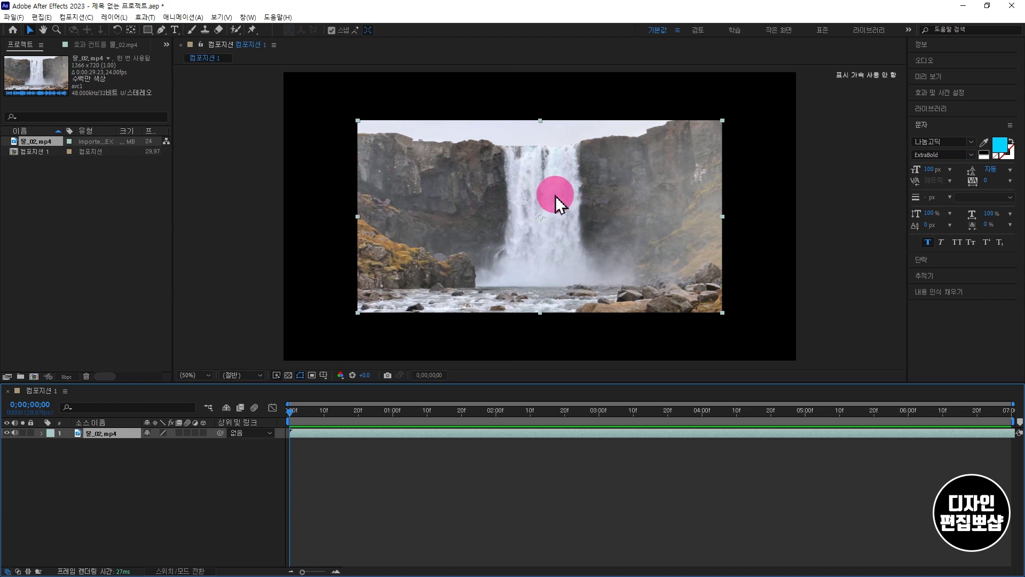
pyautogui.rightClick(628, 168)
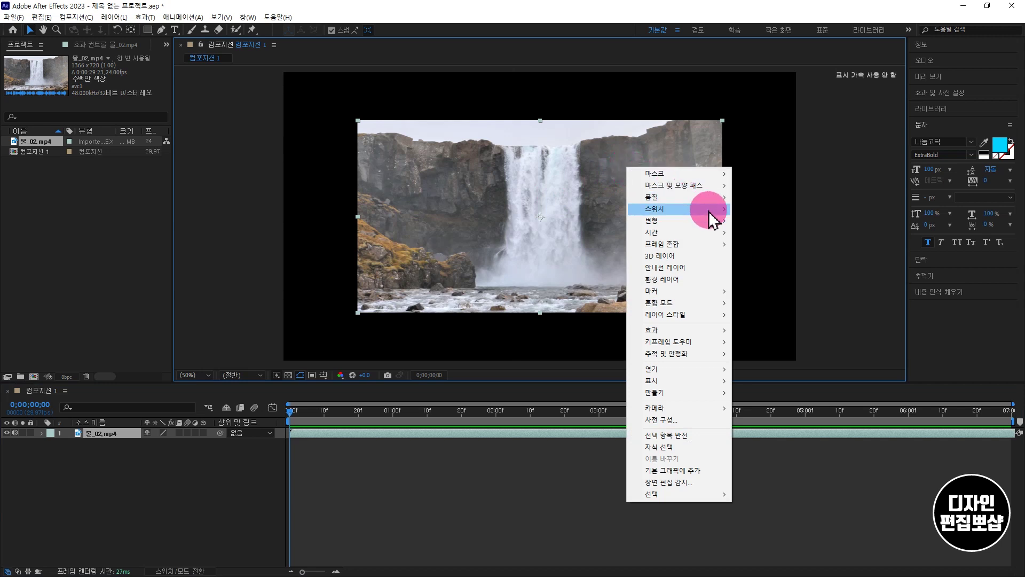
pyautogui.moveTo(713, 224)
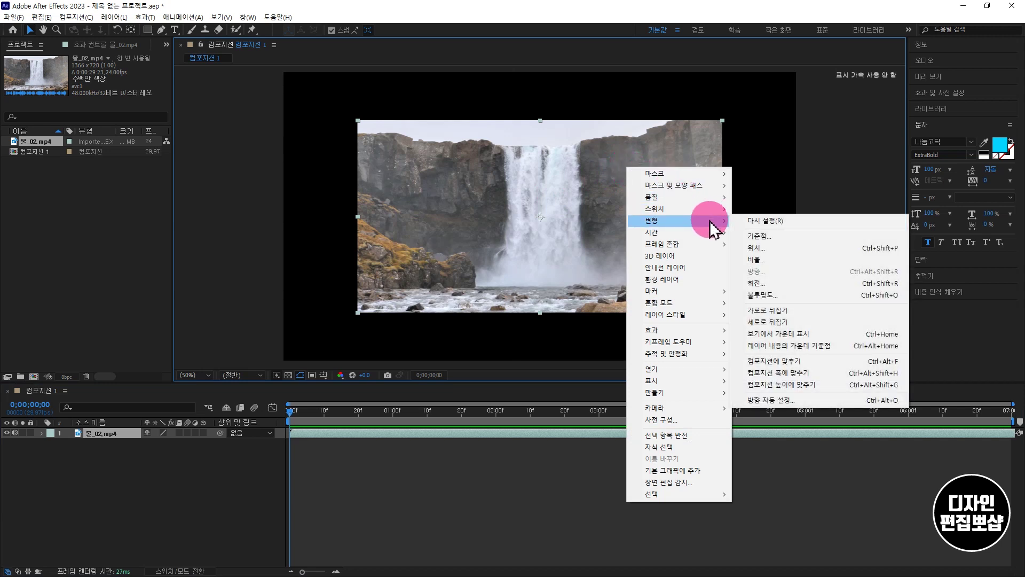
pyautogui.click(773, 361)
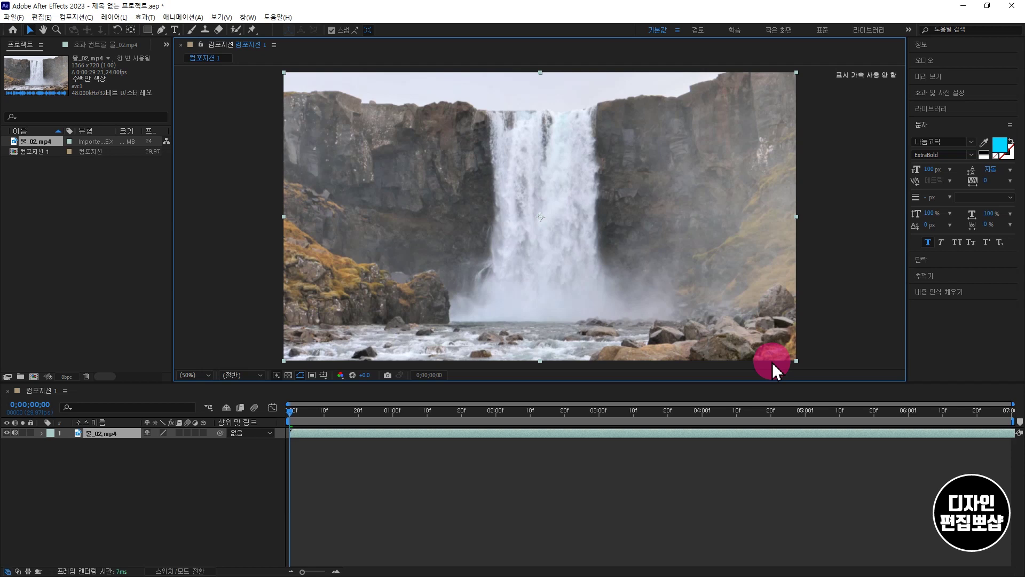
# Create a separate text layer over the waterfall reading "여러분~ 무더위 건강 유의하세요!"
pyautogui.click(143, 506)
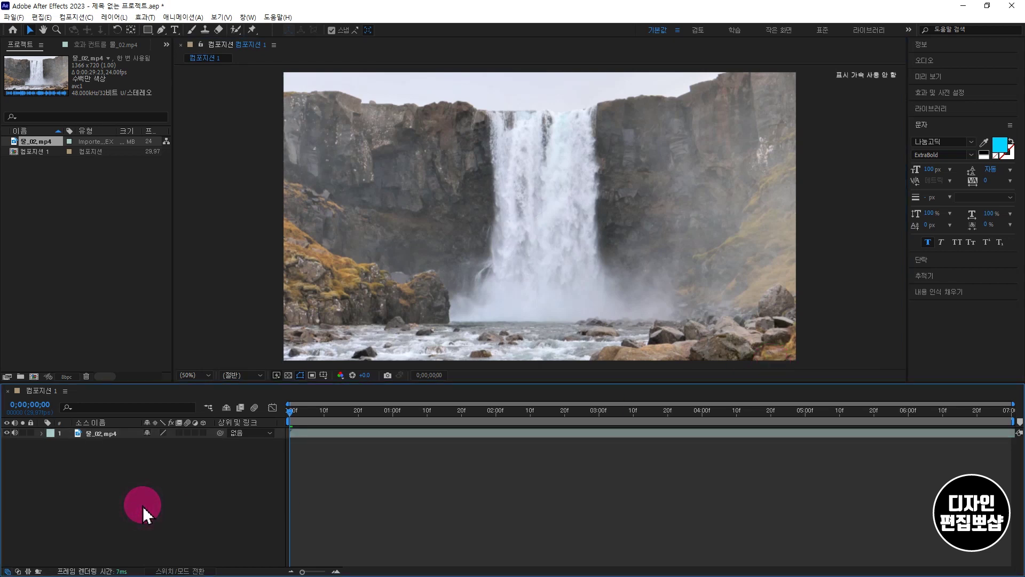
pyautogui.click(174, 30)
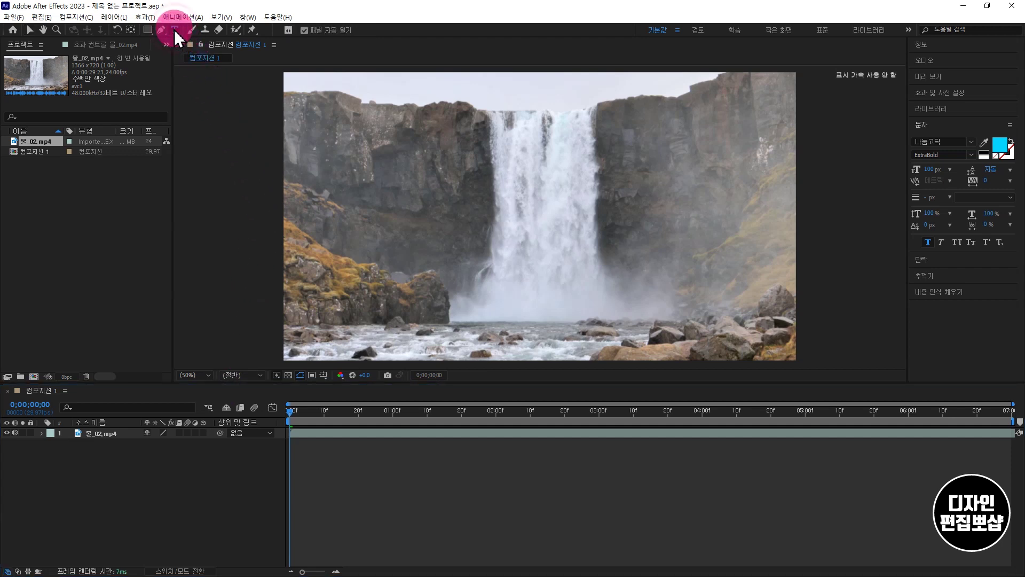
pyautogui.click(350, 148)
pyautogui.write('여러분~')
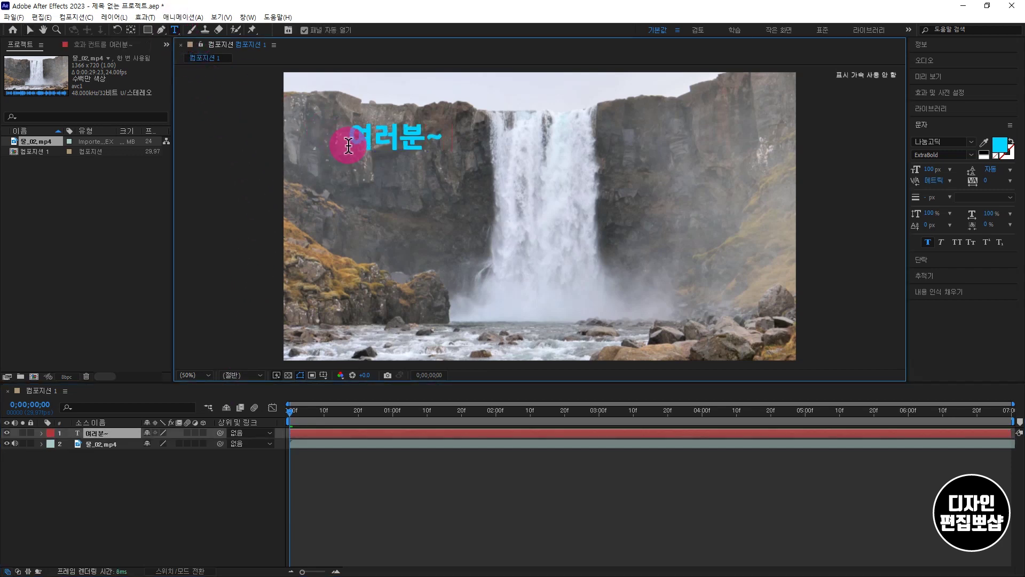
pyautogui.write(' 무더위 건강 유의핫')
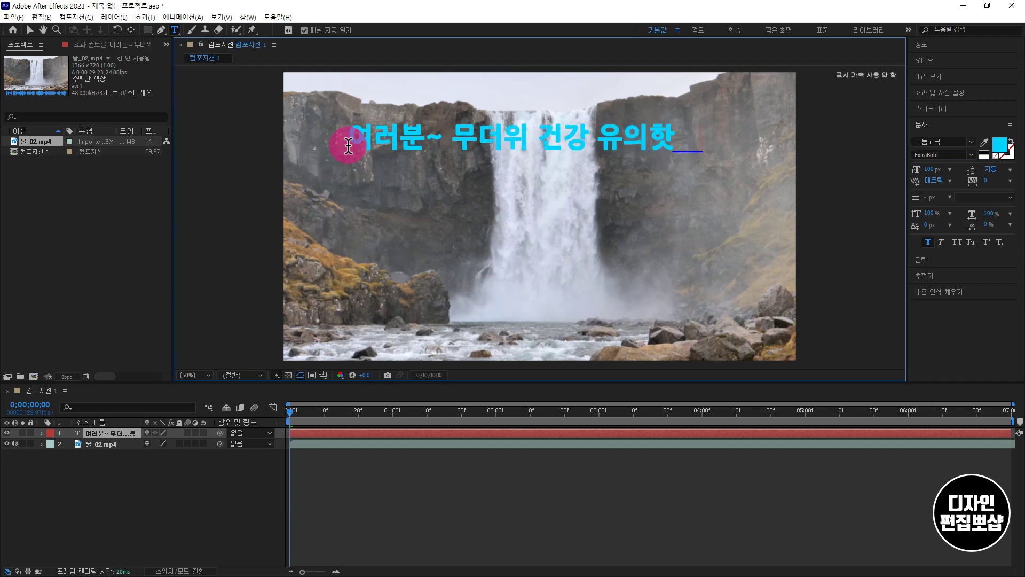
pyautogui.press('BackSpace')
pyautogui.write('하세요!')
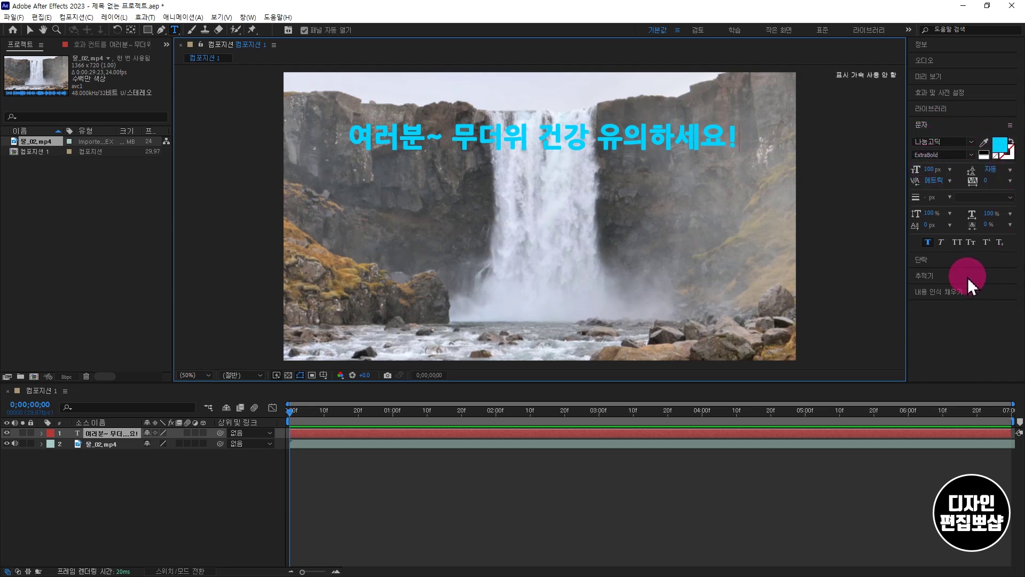
# Center-align the title's paragraph and move the whole line into the frame across the upper part of the waterfall
pyautogui.click(921, 260)
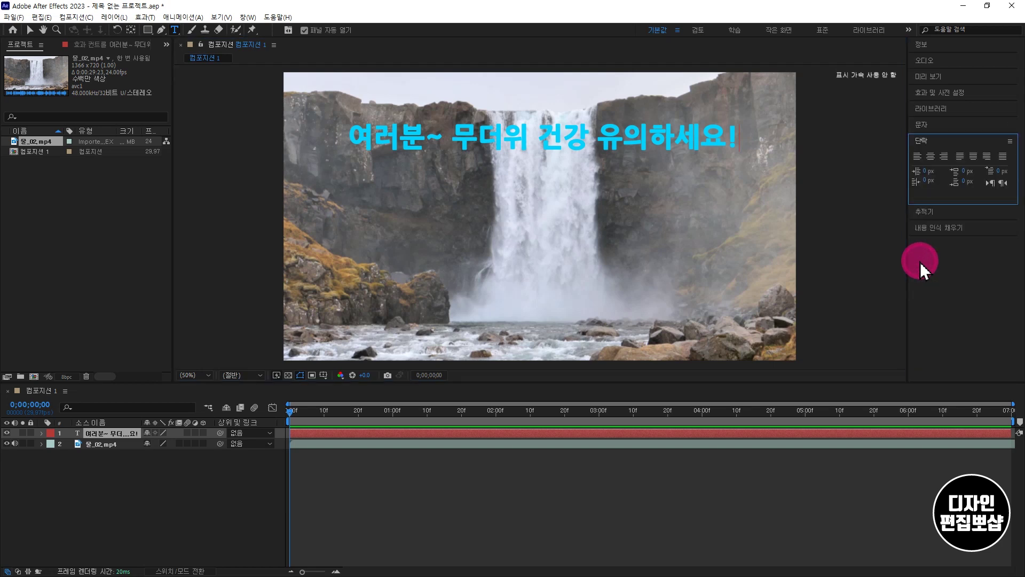
pyautogui.click(918, 156)
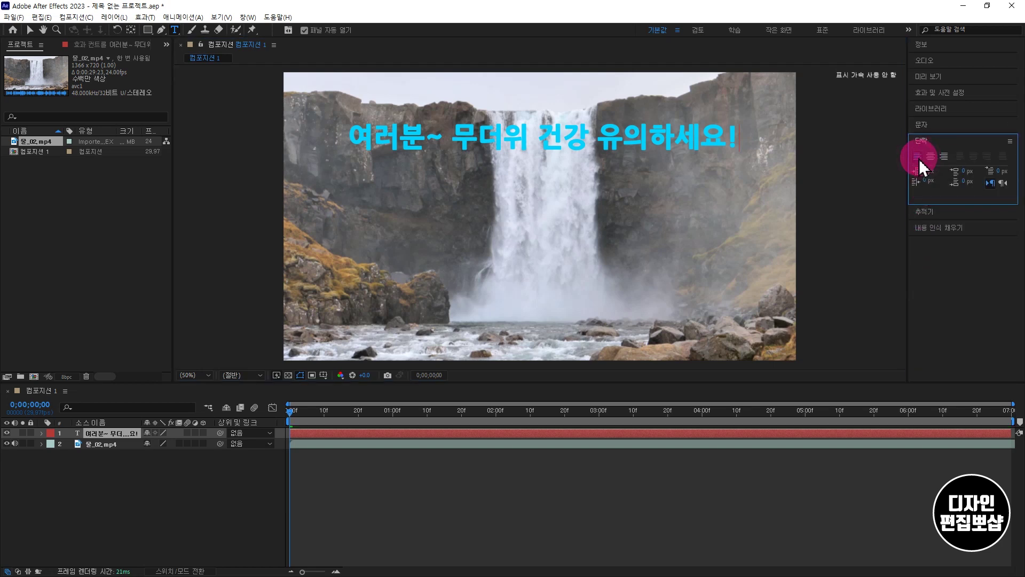
pyautogui.click(931, 157)
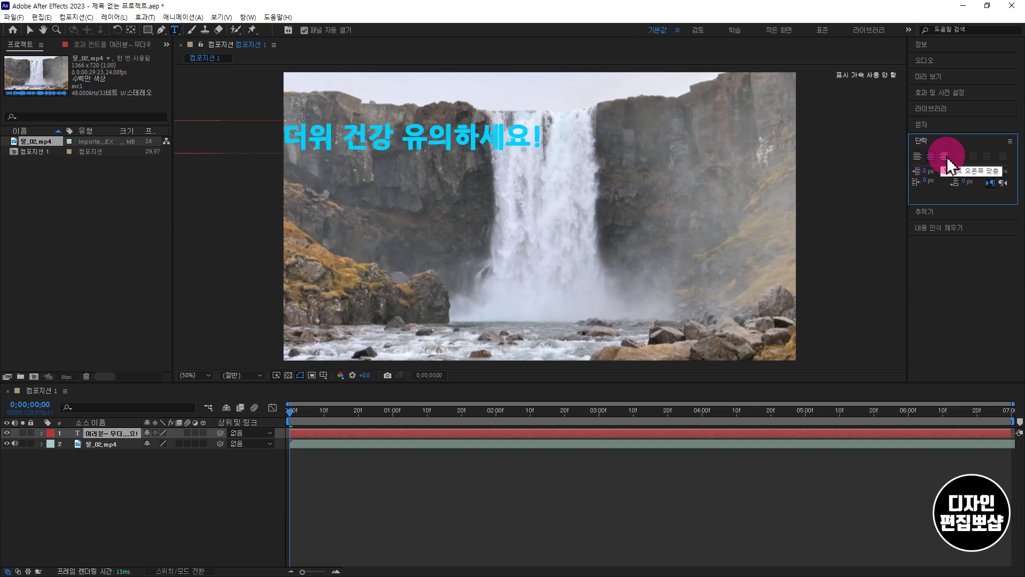
pyautogui.click(945, 156)
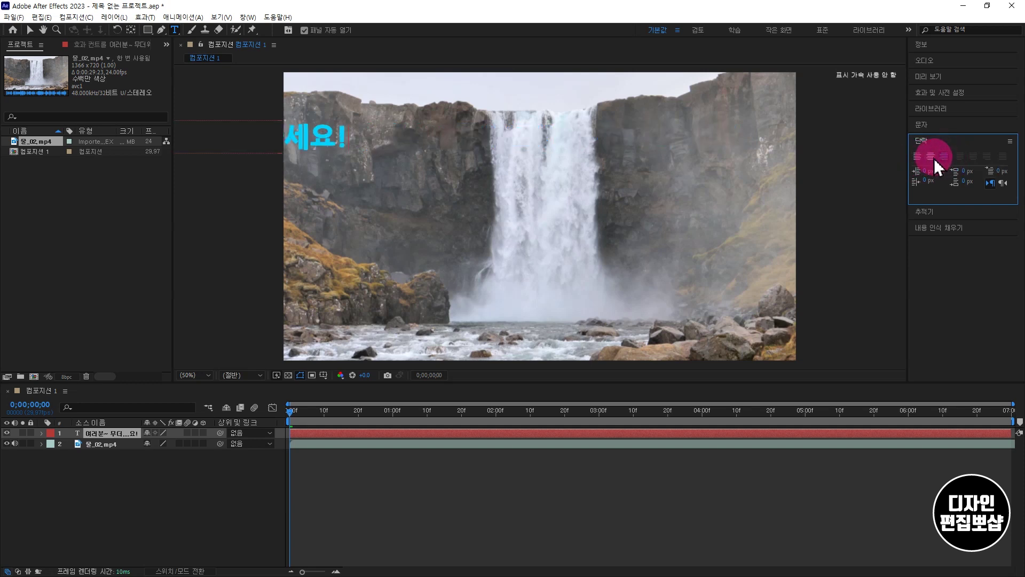
pyautogui.click(932, 157)
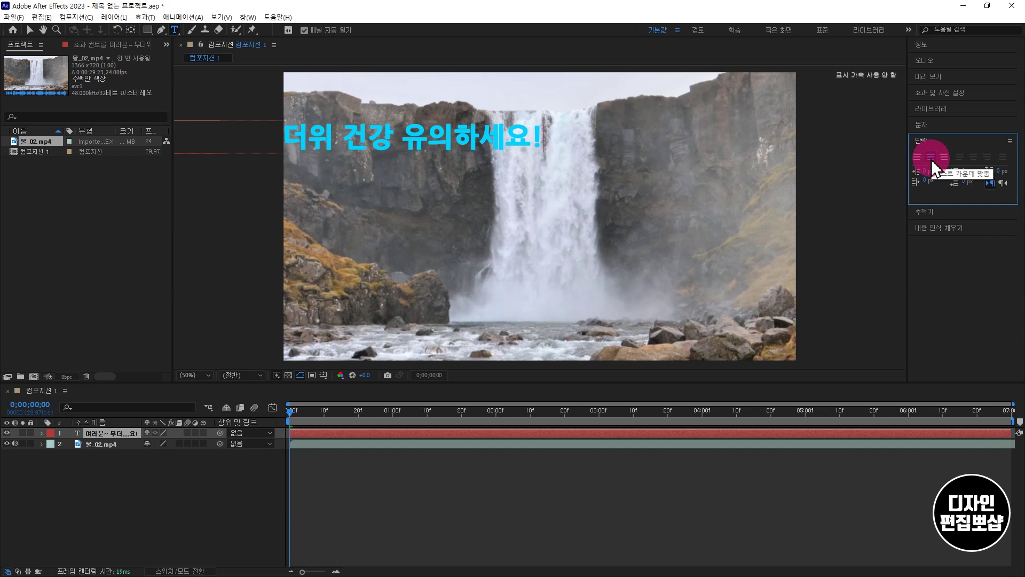
pyautogui.click(30, 30)
pyautogui.moveTo(378, 142); pyautogui.dragTo(602, 175)
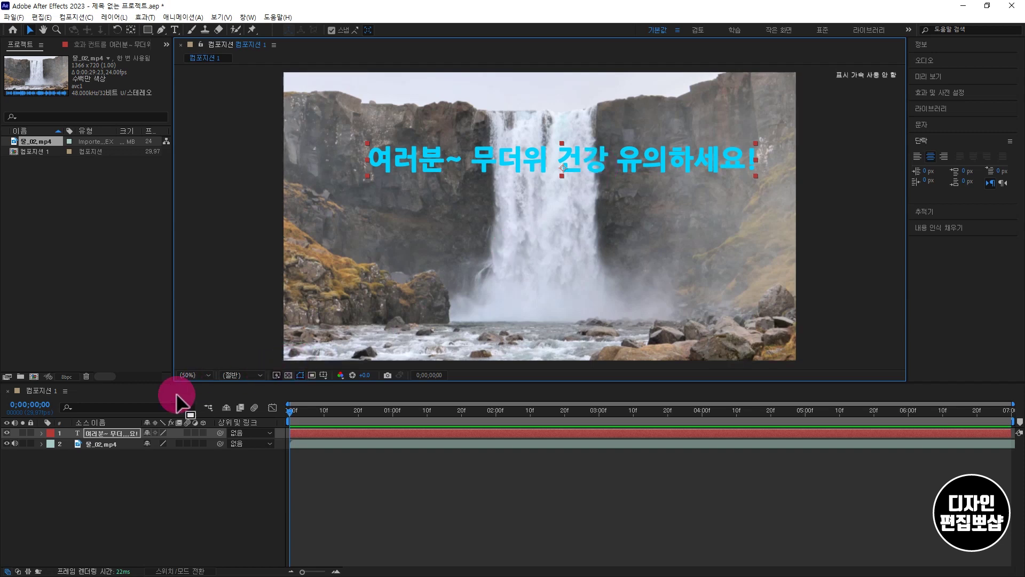
# Draw an open, valley-shaped Pen mask on the text layer, from beyond the frame's left edge through the waterfall's base to beyond its right edge
pyautogui.click(119, 432)
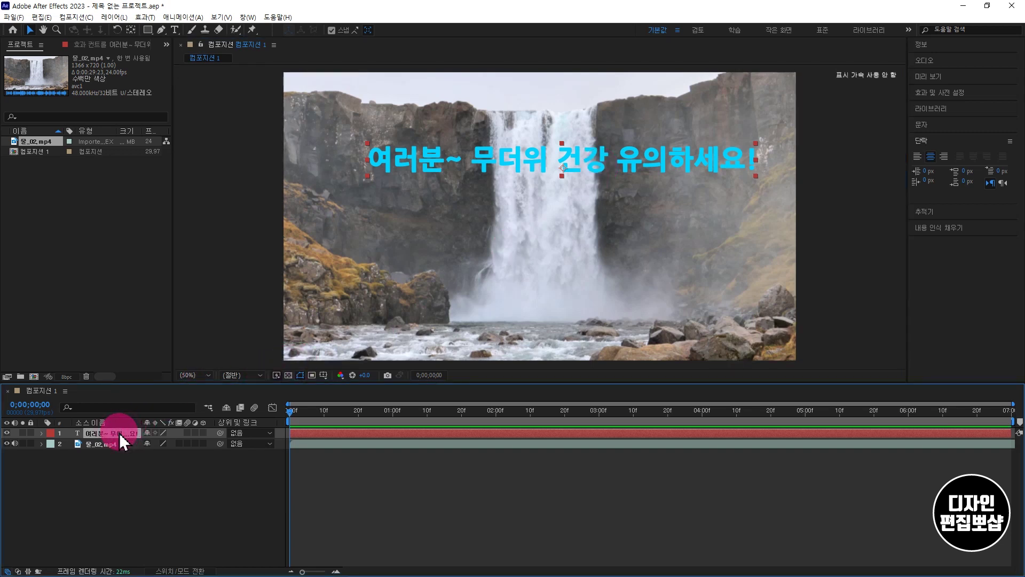
pyautogui.click(162, 30)
pyautogui.click(269, 120)
pyautogui.click(353, 144)
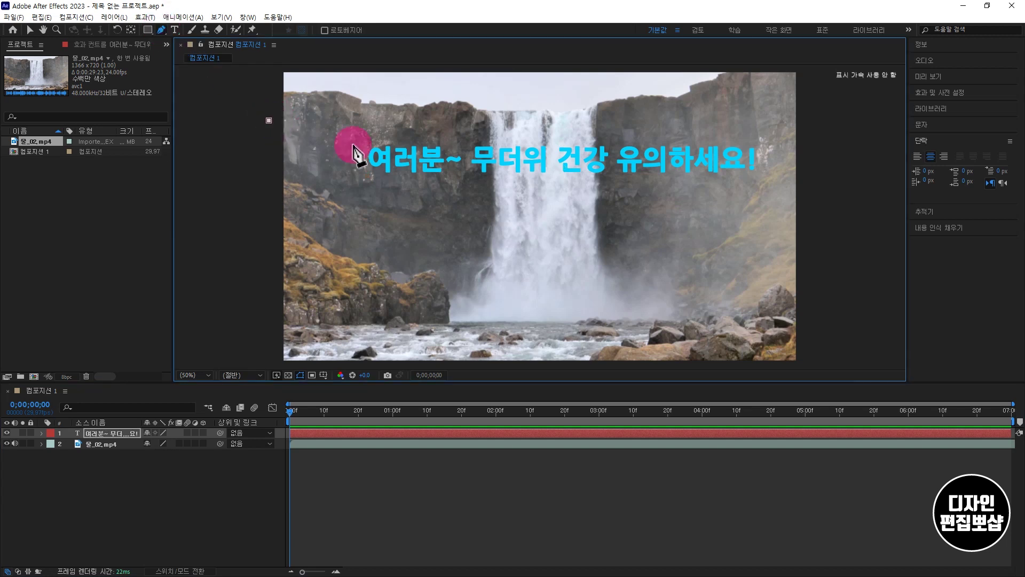
pyautogui.moveTo(354, 145); pyautogui.dragTo(610, 365)
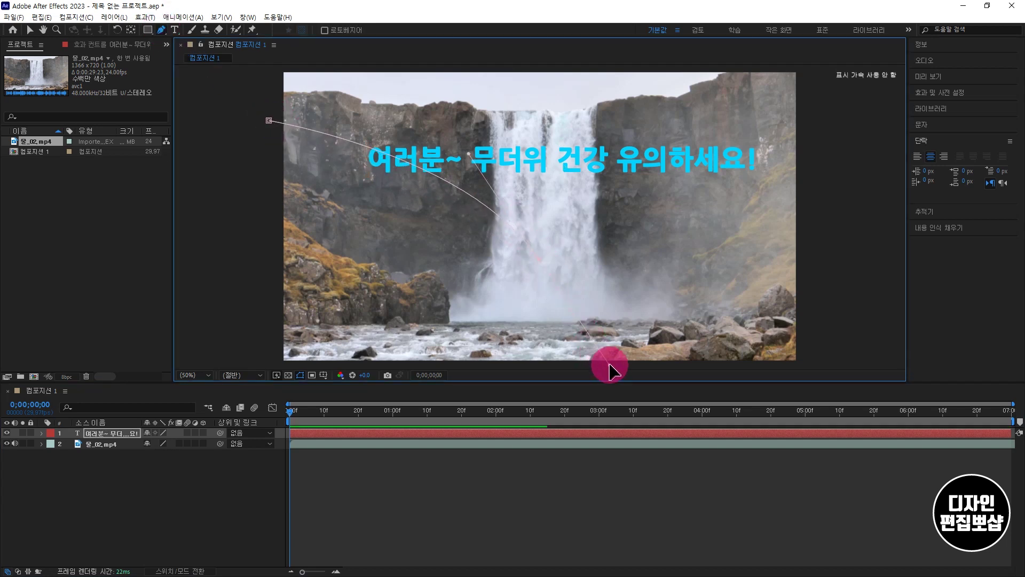
pyautogui.moveTo(817, 117); pyautogui.dragTo(985, 114)
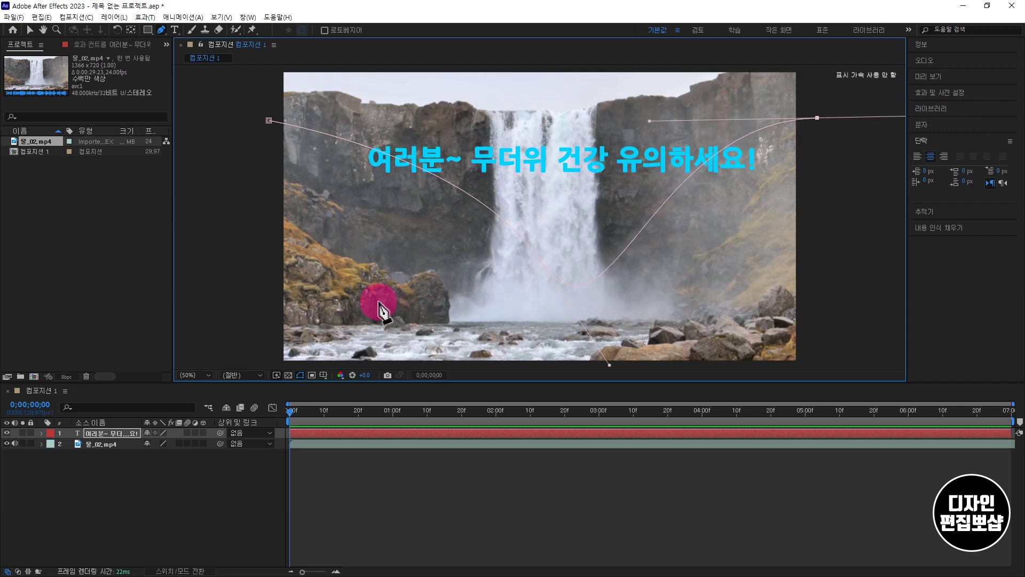
pyautogui.click(85, 416)
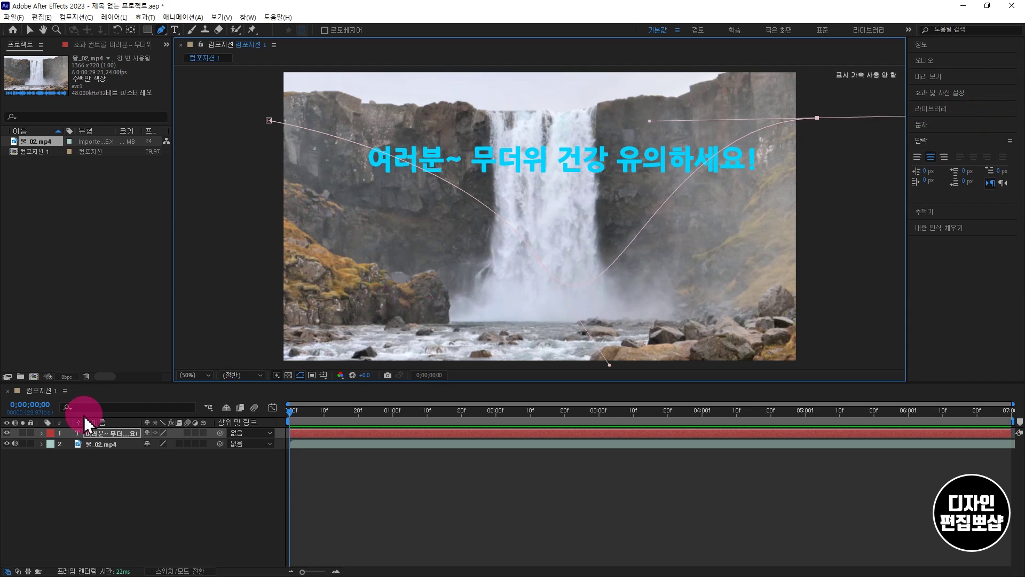
# Set the text layer's path option to 마스크 1 so the title follows the drawn curve
pyautogui.click(41, 433)
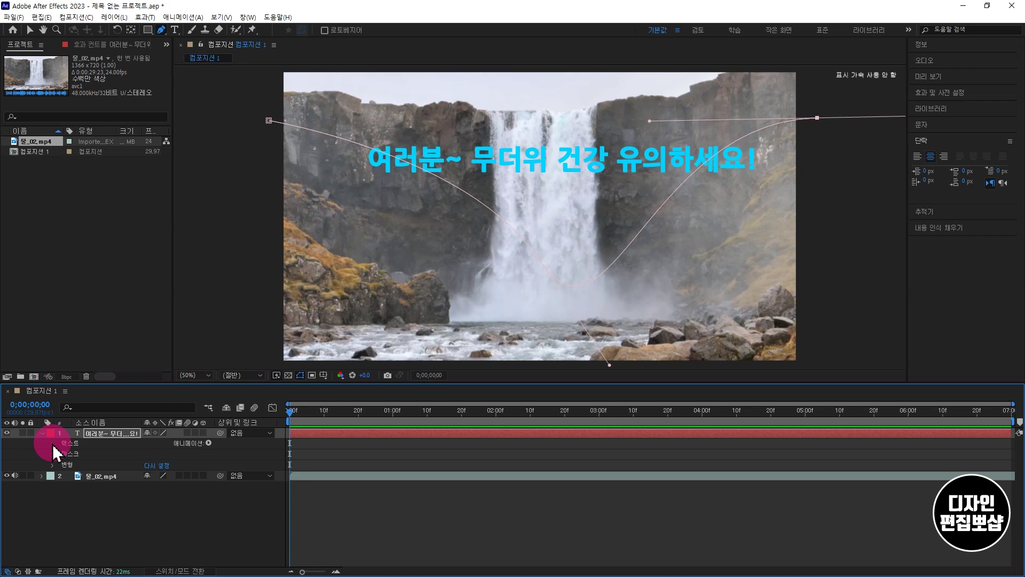
pyautogui.click(53, 444)
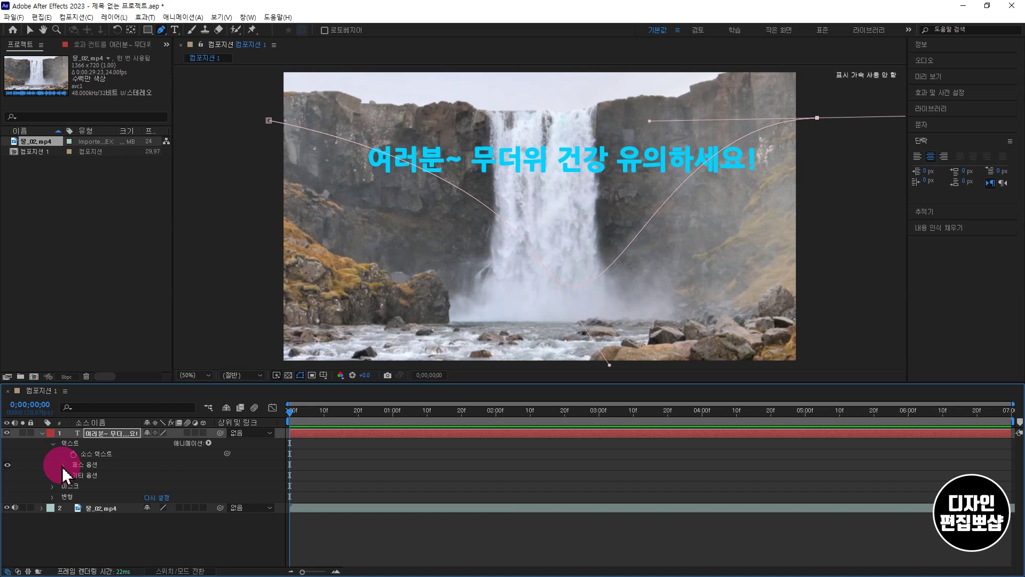
pyautogui.click(75, 466)
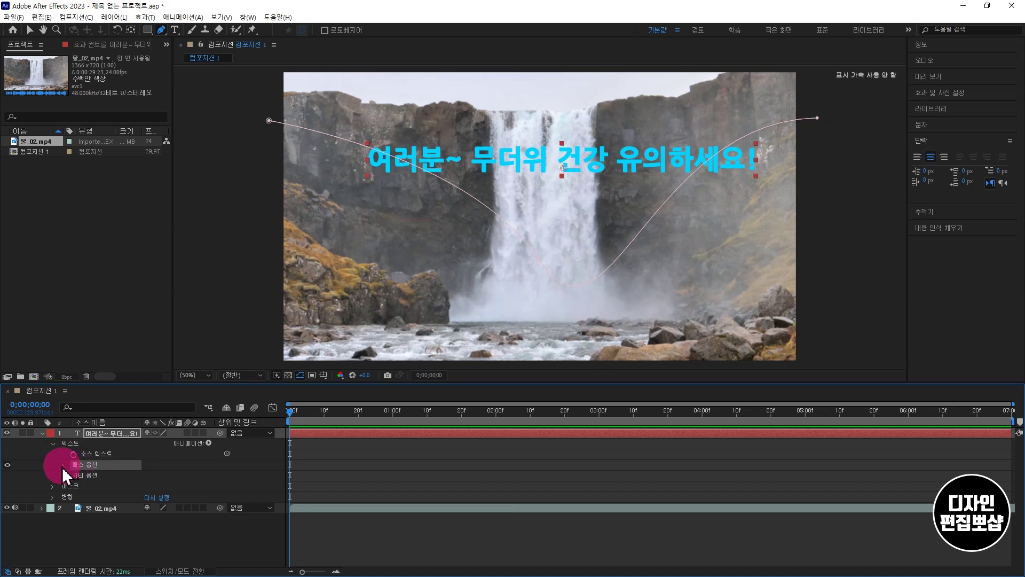
pyautogui.click(62, 466)
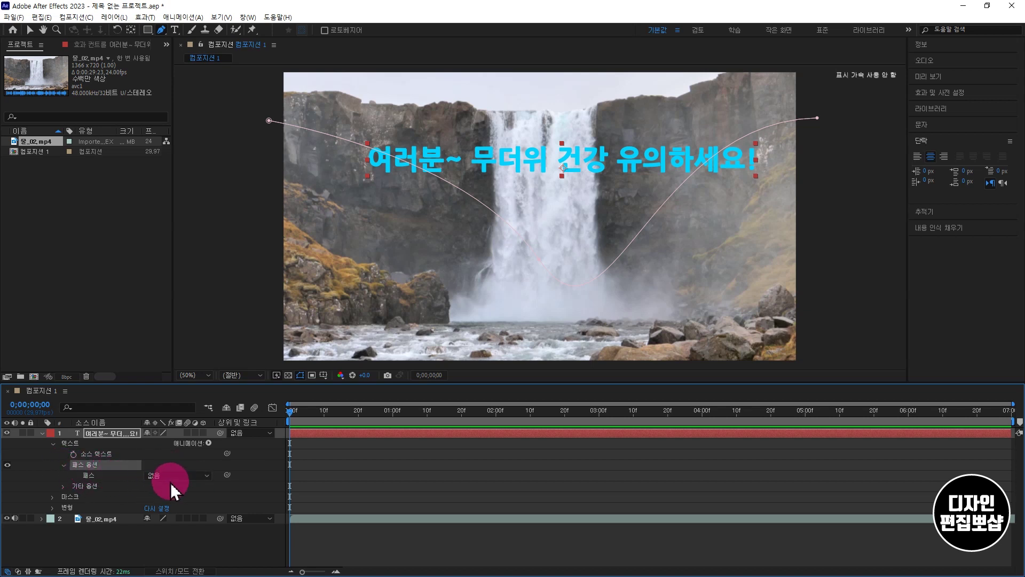
pyautogui.click(207, 475)
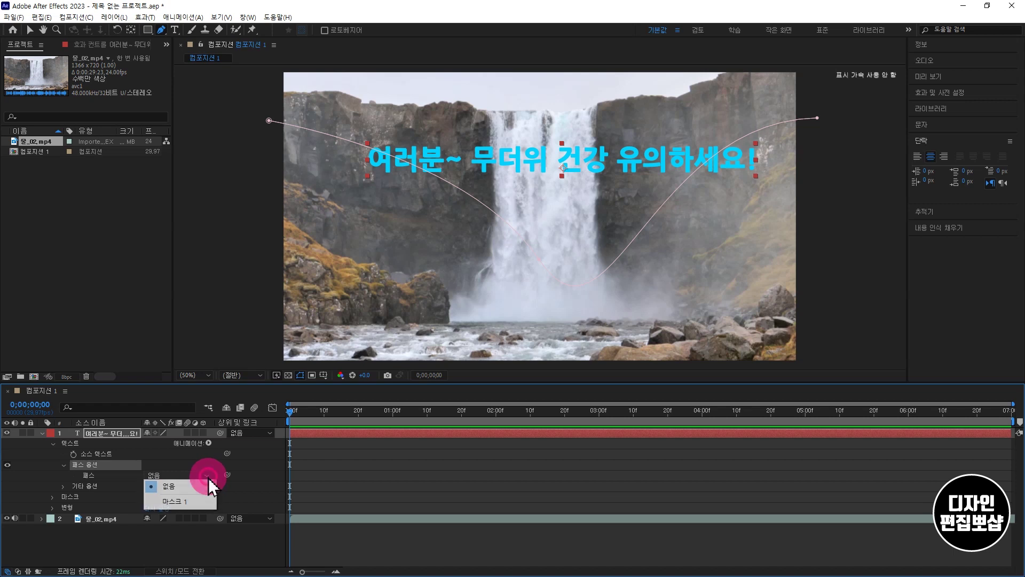
pyautogui.click(176, 501)
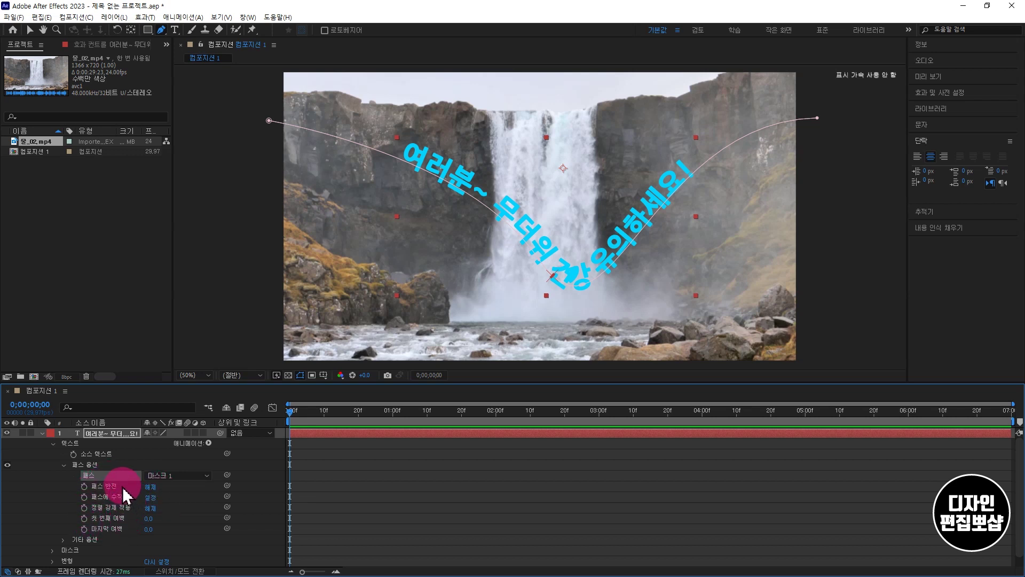
# Try reversing the path and disabling perpendicular-to-path for the title, restoring each option after the test
pyautogui.click(151, 487)
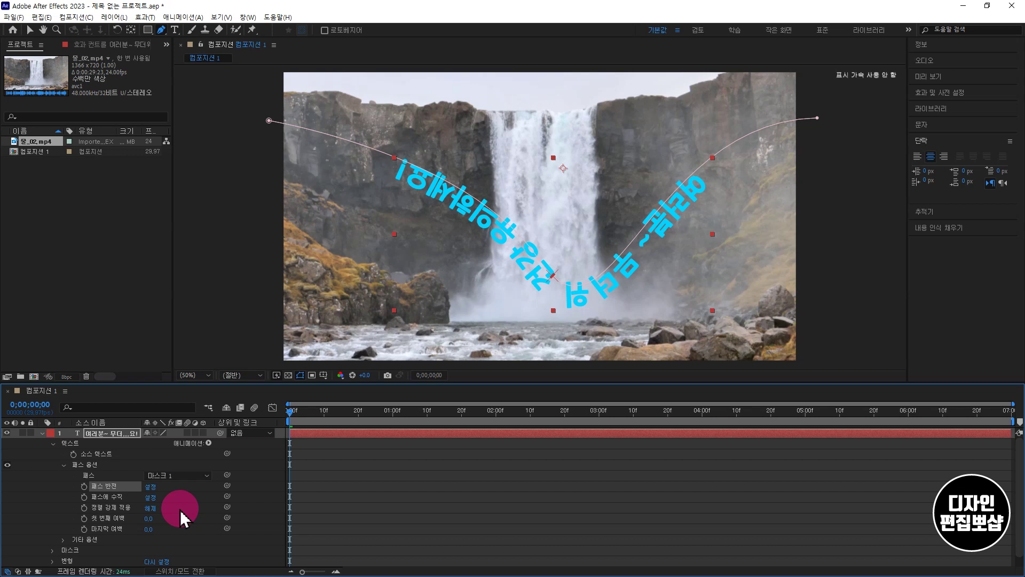
pyautogui.click(150, 487)
pyautogui.click(150, 498)
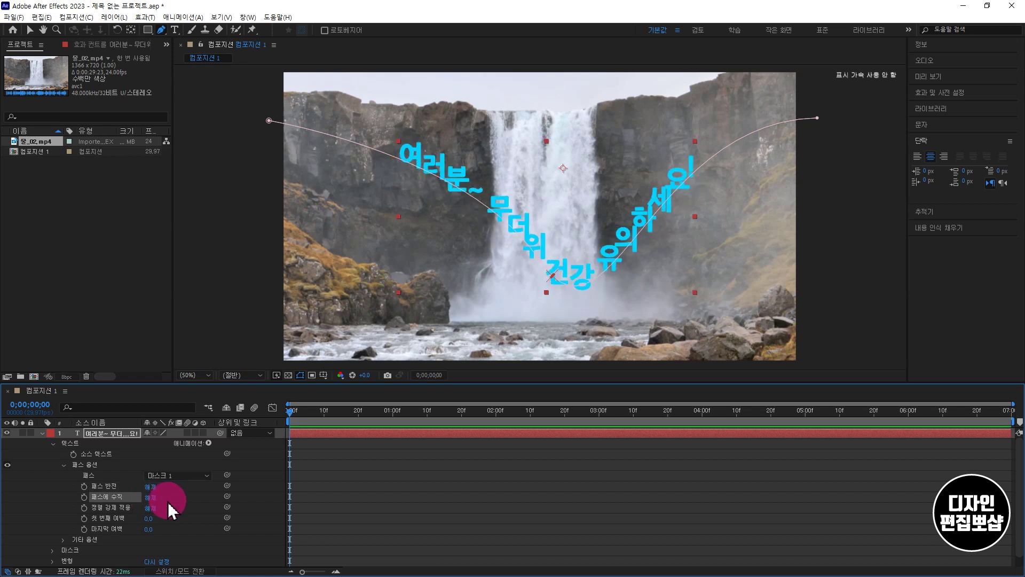
pyautogui.click(151, 497)
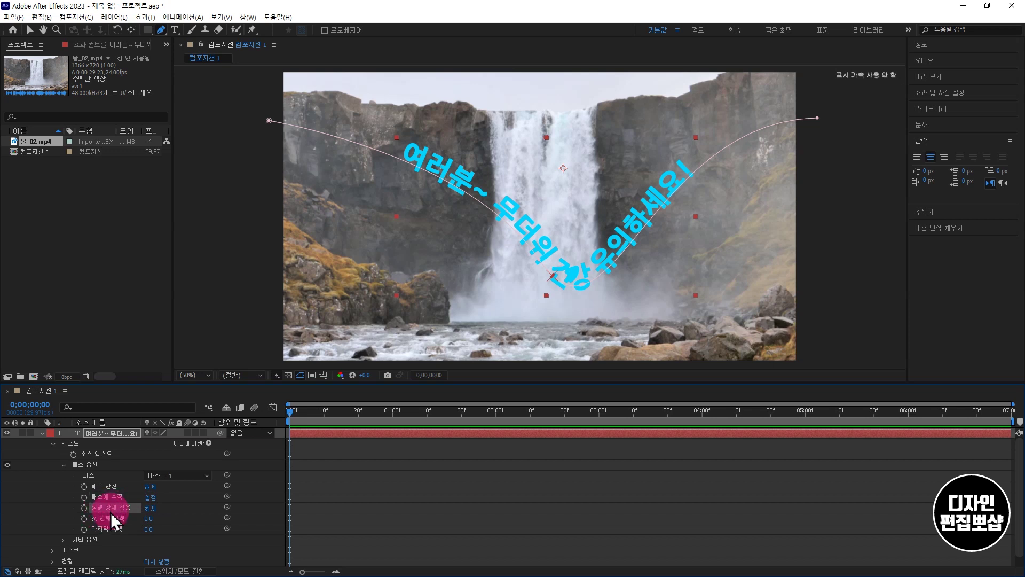
# Enable force alignment so the title spreads along the entire path, and left-align its paragraph
pyautogui.click(150, 508)
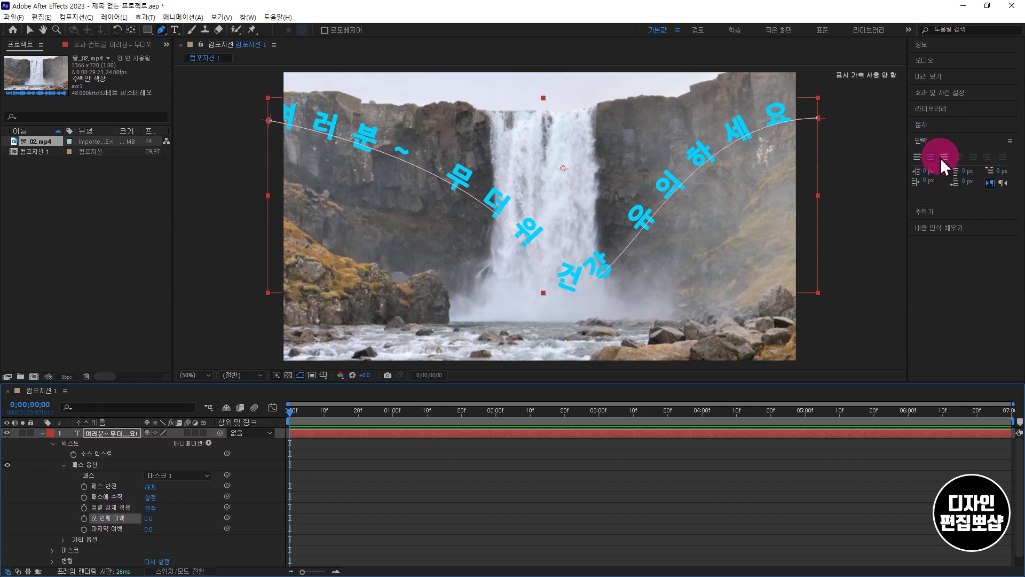
pyautogui.click(926, 158)
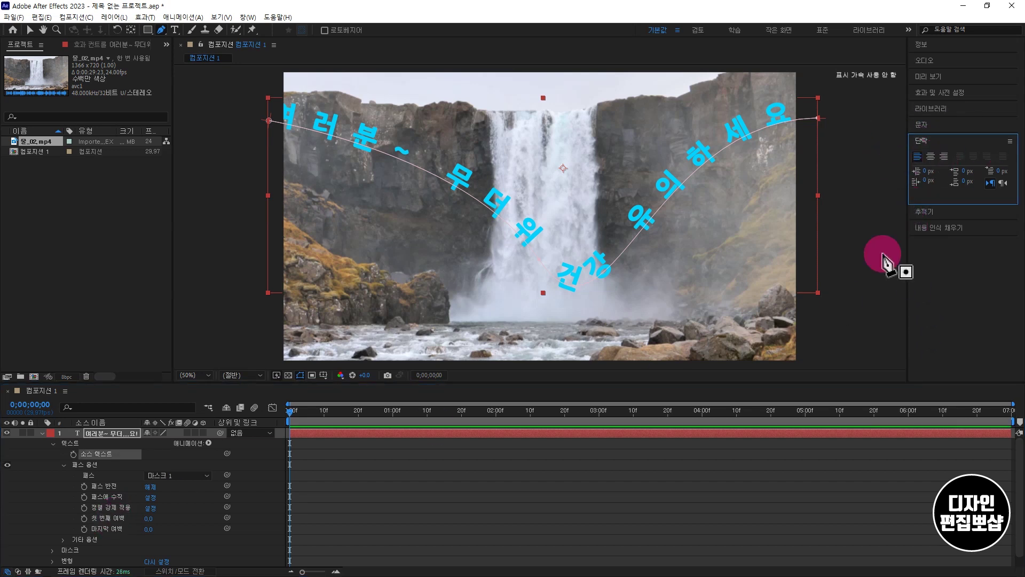
# Turn off force alignment in the title's path options
pyautogui.click(99, 519)
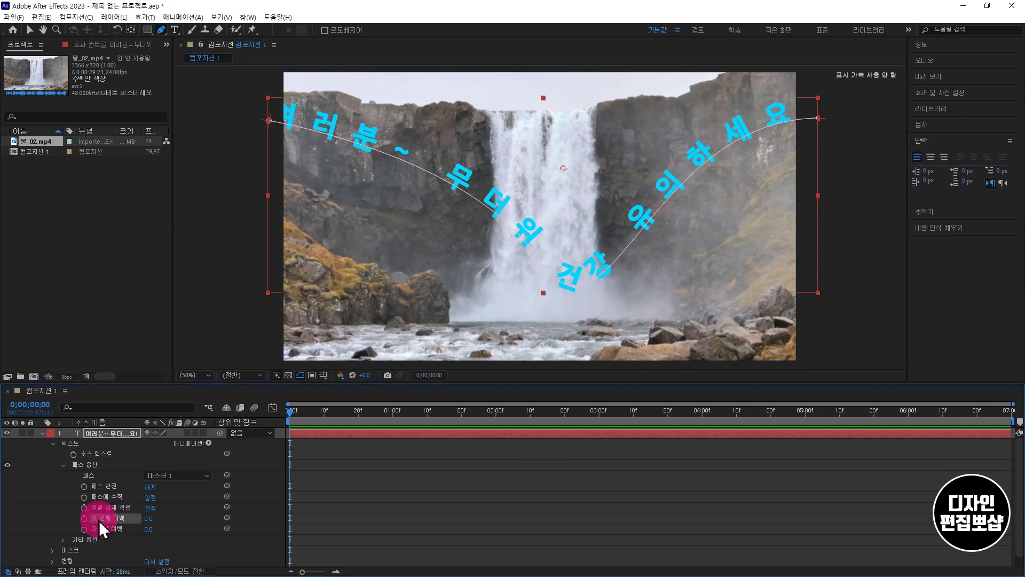
pyautogui.click(150, 509)
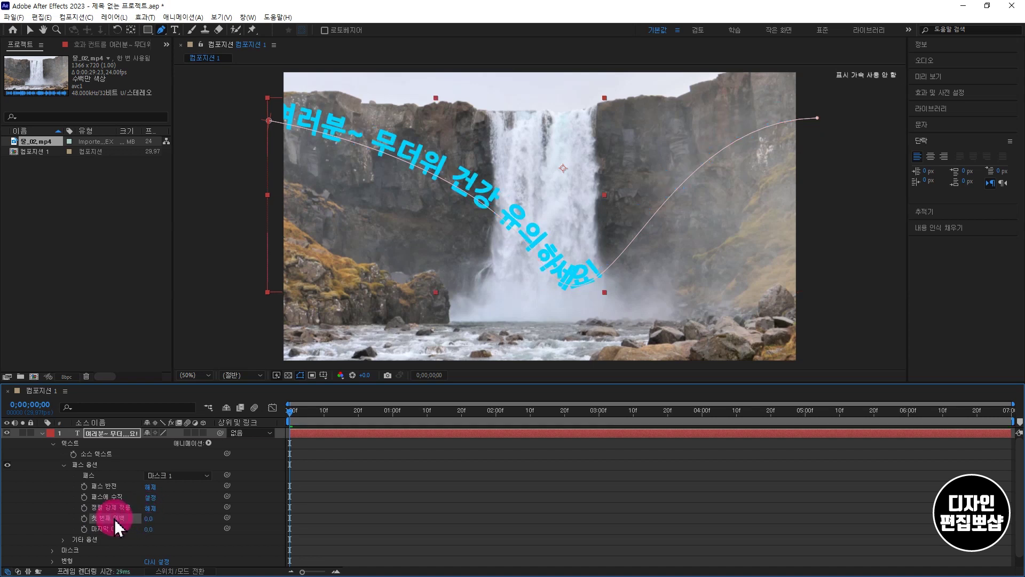
# Raise the title's first margin to 2421.3 so it sits beyond the path's right end, and keyframe it at 0;00;00;00
pyautogui.moveTo(146, 518); pyautogui.dragTo(441, 490)
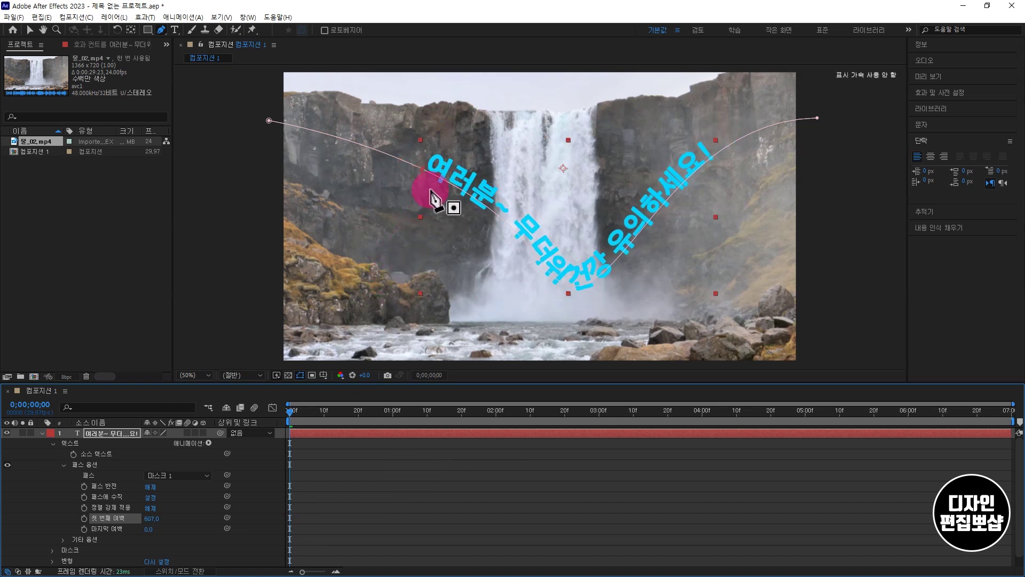
pyautogui.press('v')
pyautogui.moveTo(424, 176); pyautogui.dragTo(622, 214)
pyautogui.moveTo(654, 200); pyautogui.dragTo(801, 133)
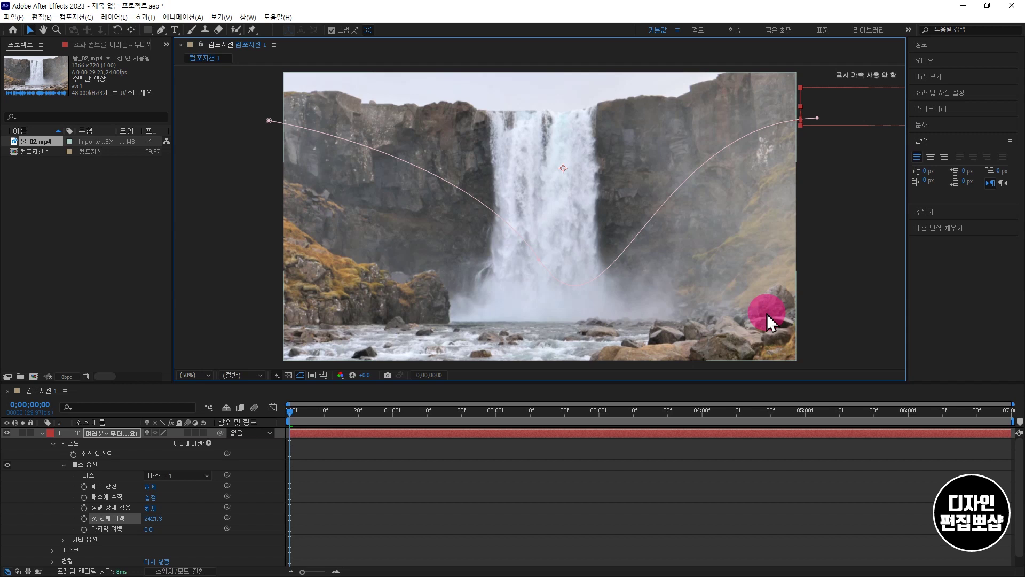
pyautogui.click(85, 519)
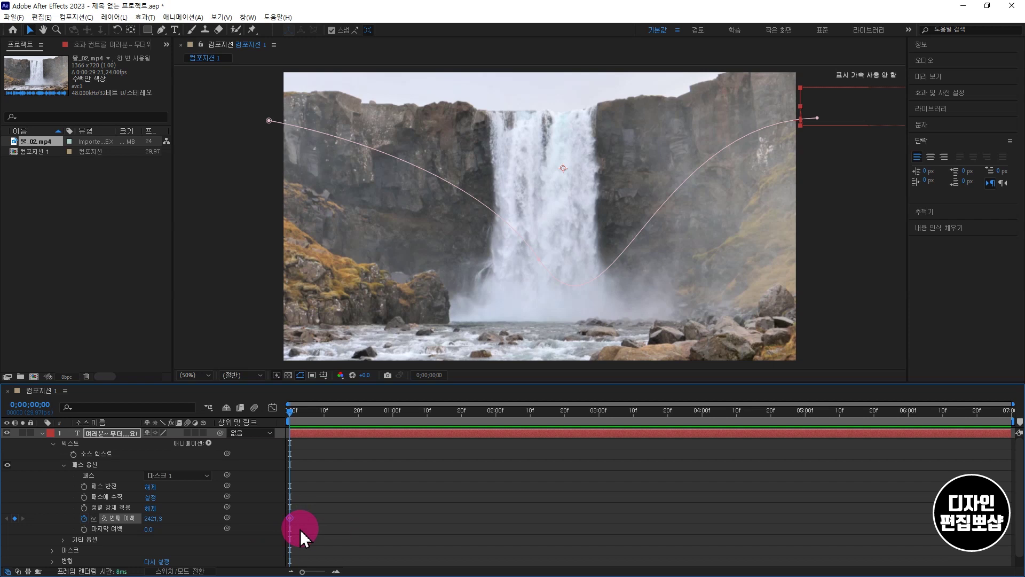
# Try jumping the playhead to 0;00;05;00 by absolute and +5. time entry, returning to the composition's start after each
pyautogui.doubleClick(33, 411)
pyautogui.write('5')
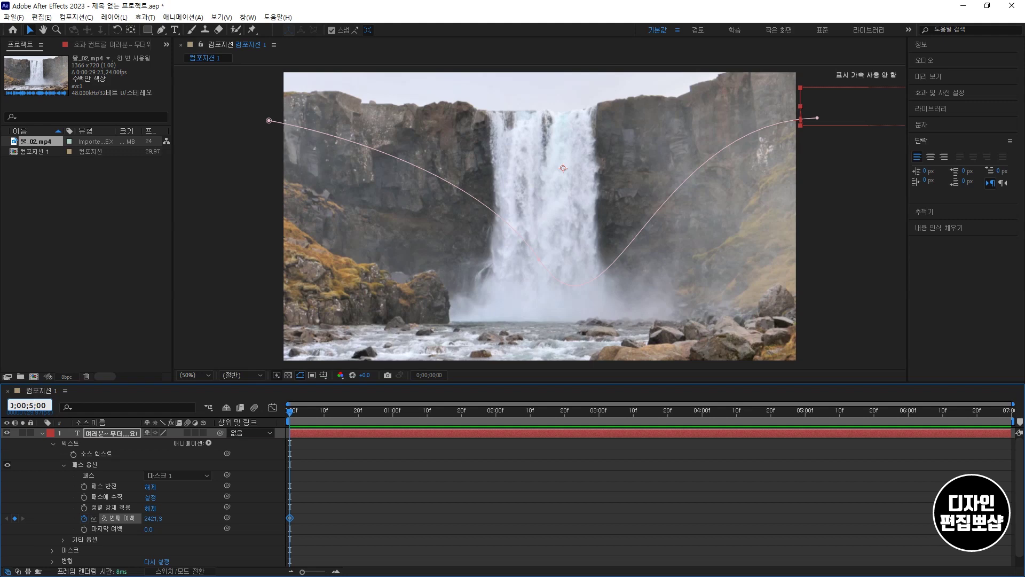
pyautogui.press('Return')
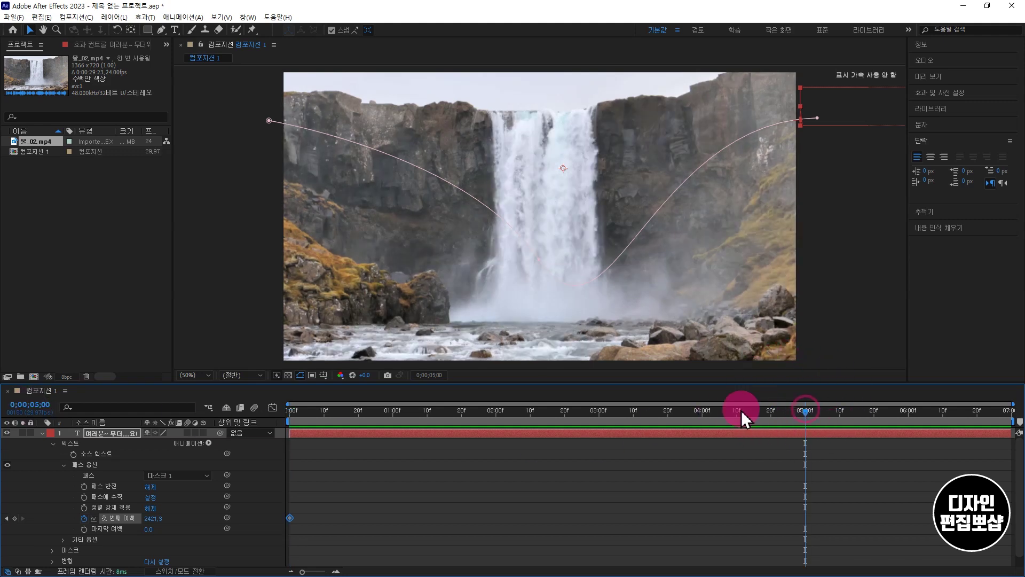
pyautogui.press('Home')
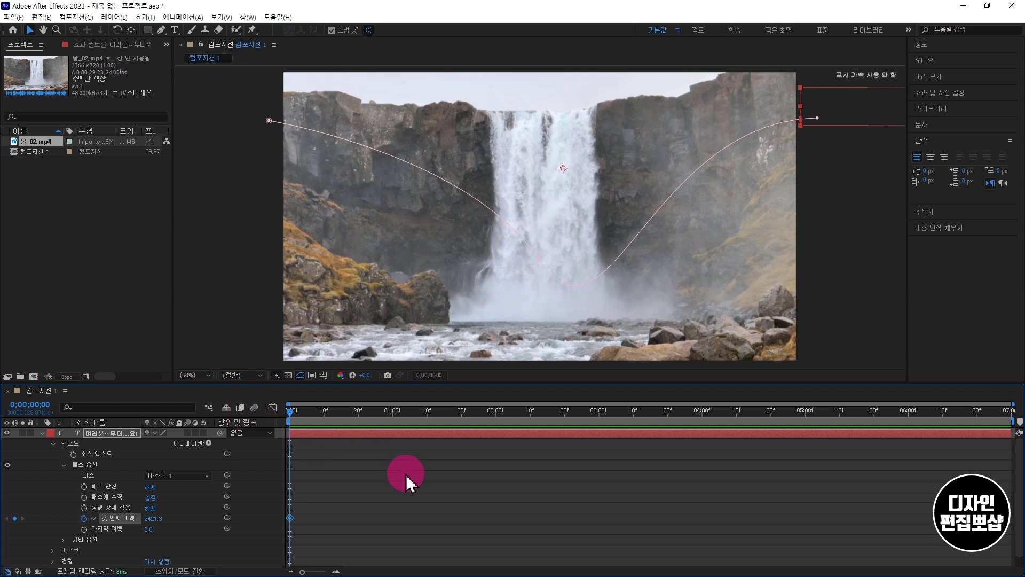
pyautogui.click(40, 410)
pyautogui.write('+')
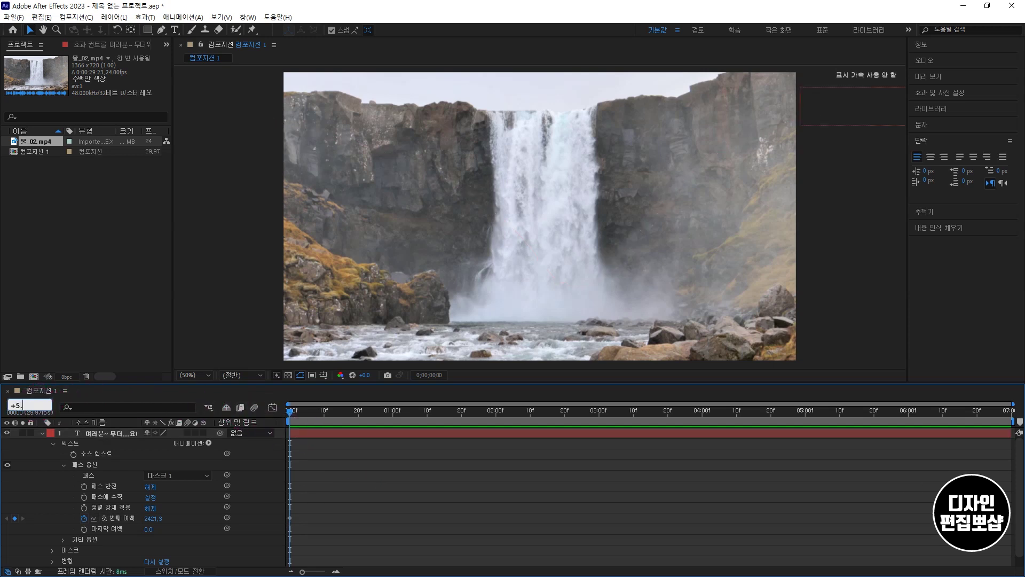
pyautogui.write('5.')
pyautogui.press('Return')
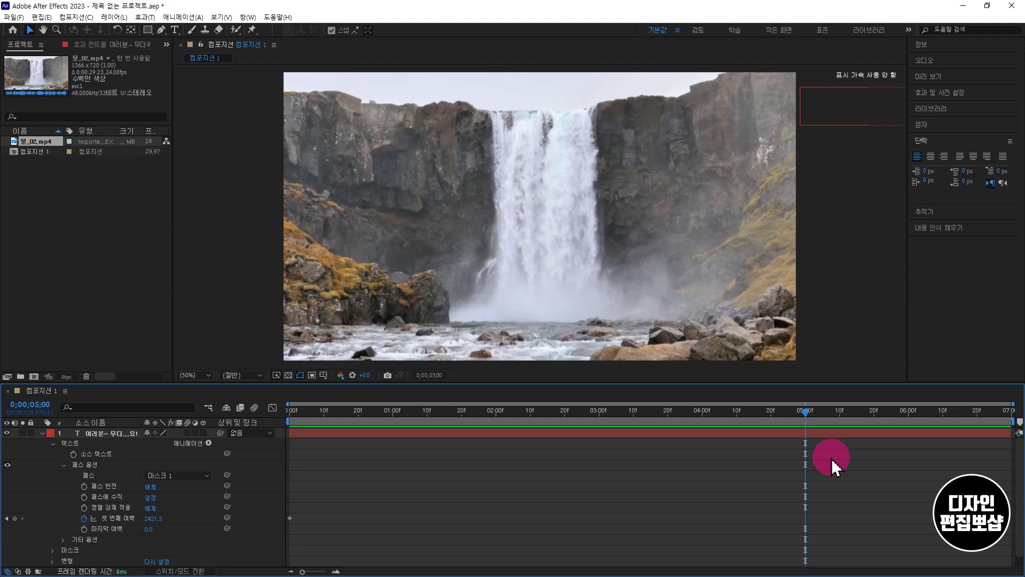
pyautogui.moveTo(807, 412); pyautogui.dragTo(265, 398)
pyautogui.click(408, 452)
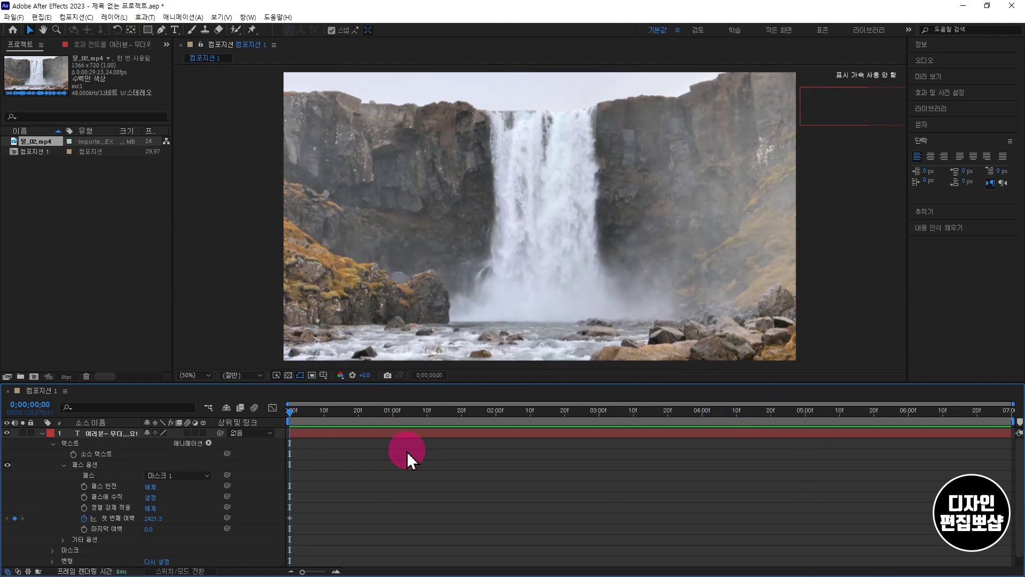
# Go 5 seconds ahead and lower the first margin to about -1431, so the title passes beyond the path's left end
pyautogui.hotkey('alt', 'shift', 'j')
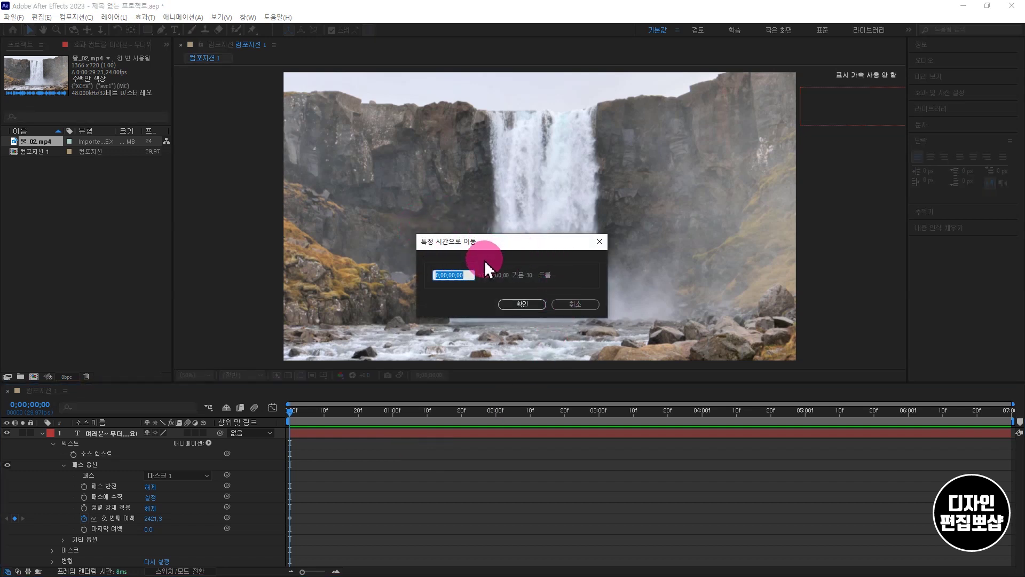
pyautogui.write('+5.')
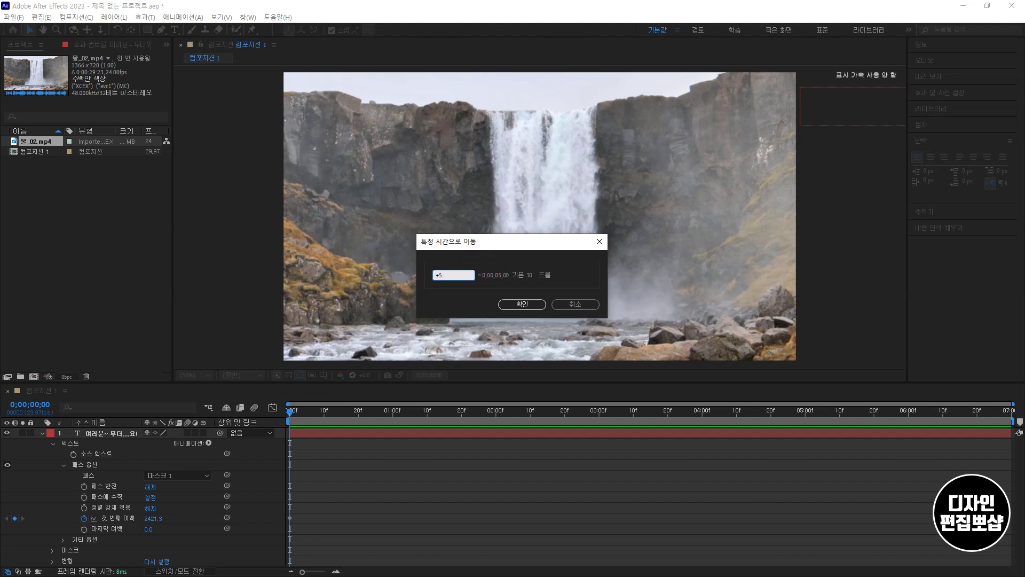
pyautogui.click(525, 305)
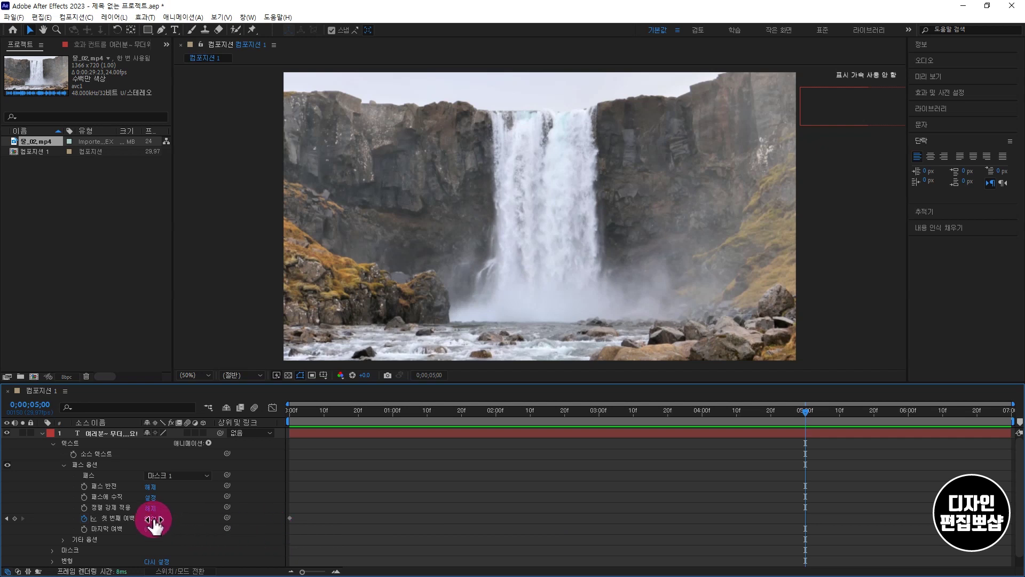
pyautogui.moveTo(154, 521); pyautogui.dragTo(4, 522)
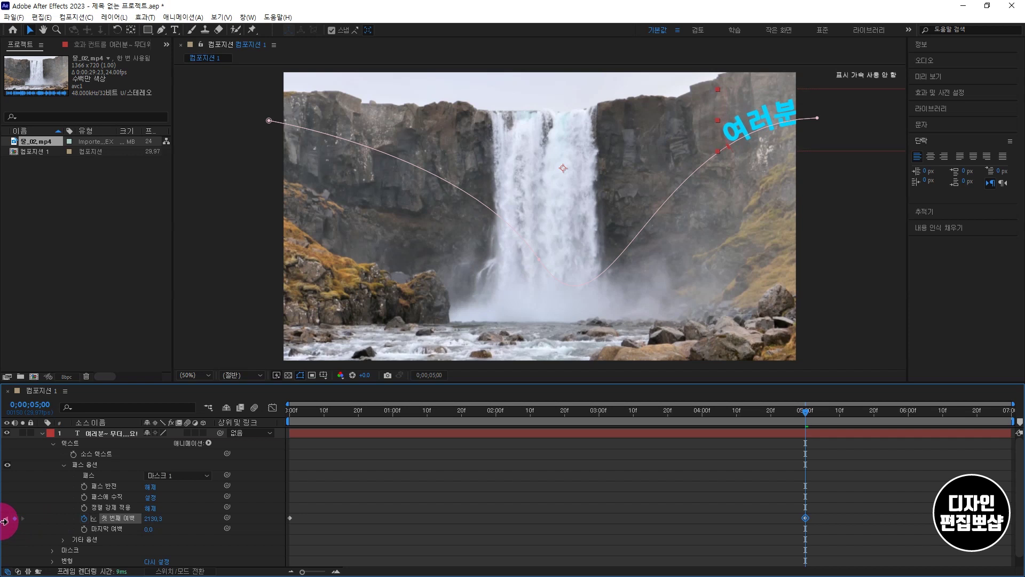
pyautogui.moveTo(4, 521); pyautogui.dragTo(4, 520)
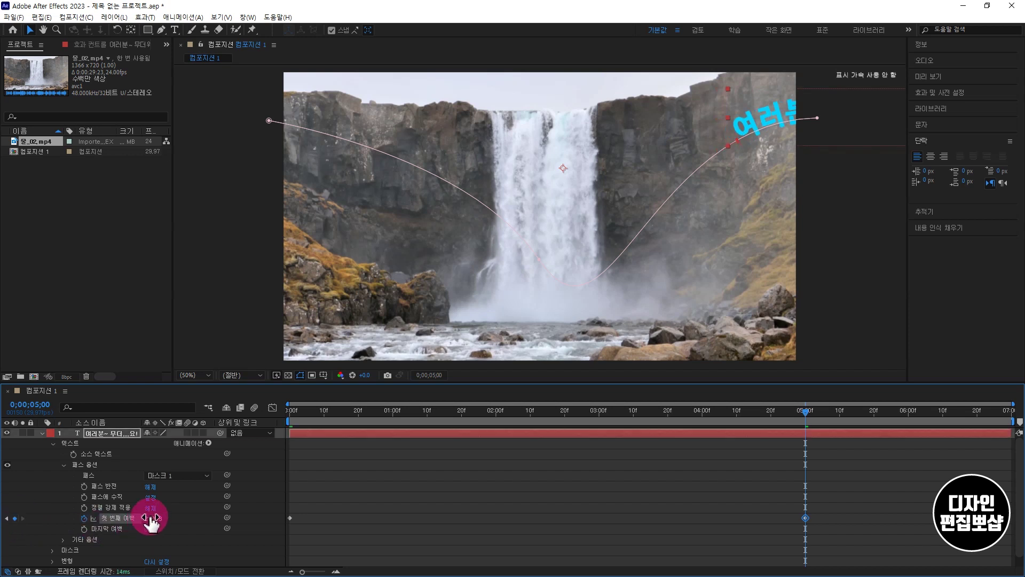
pyautogui.moveTo(149, 517); pyautogui.dragTo(15, 522)
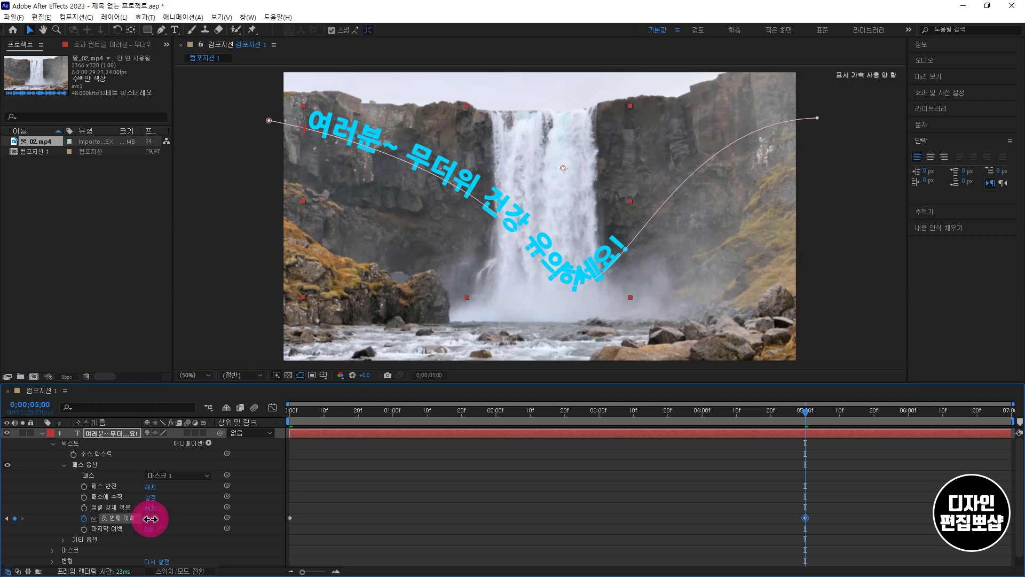
pyautogui.moveTo(151, 518); pyautogui.dragTo(65, 518)
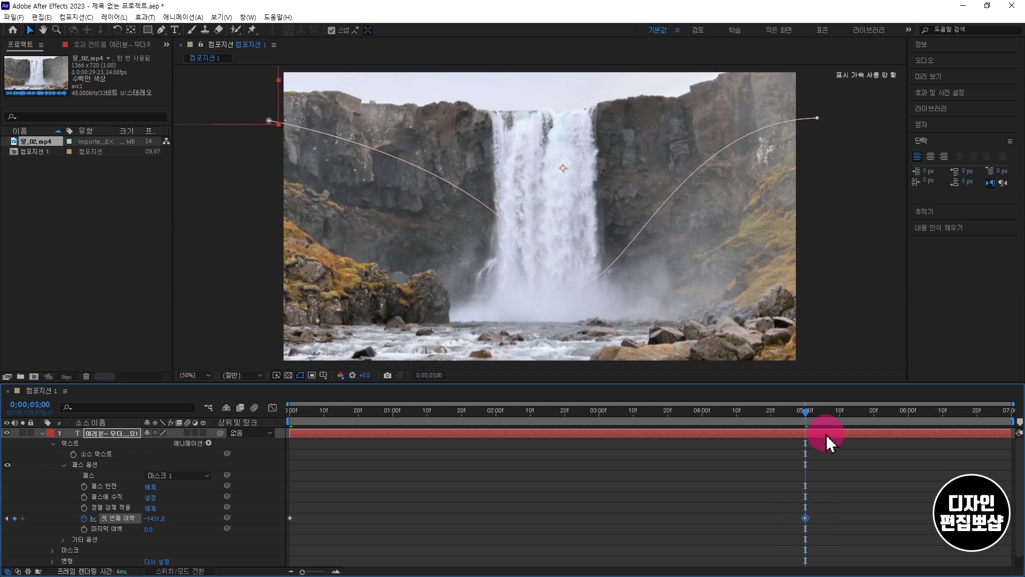
# Deselect the title layer and preview its motion along the curve until just past the second keyframe
pyautogui.moveTo(809, 412); pyautogui.dragTo(820, 413)
pyautogui.click(802, 518)
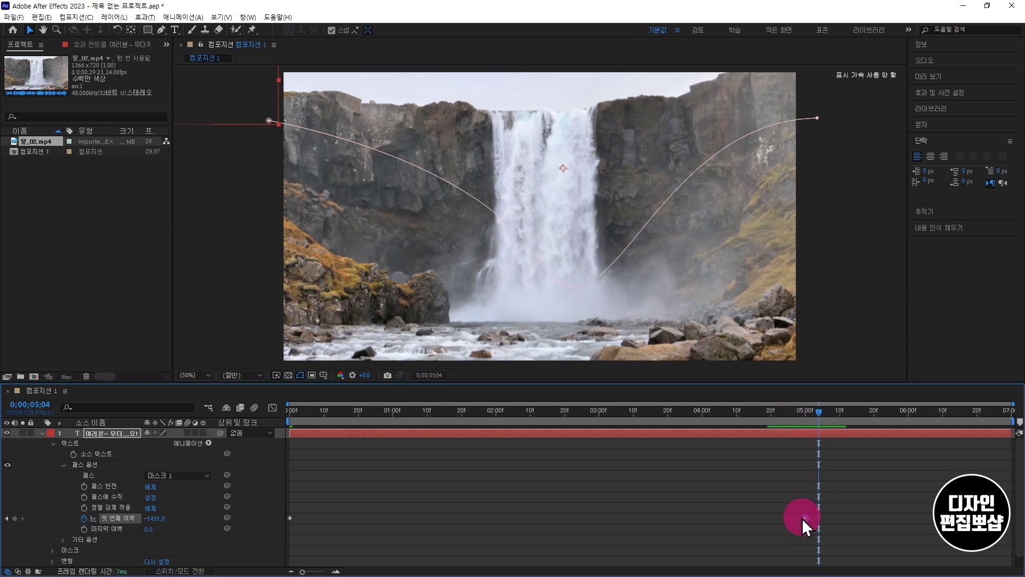
pyautogui.click(799, 535)
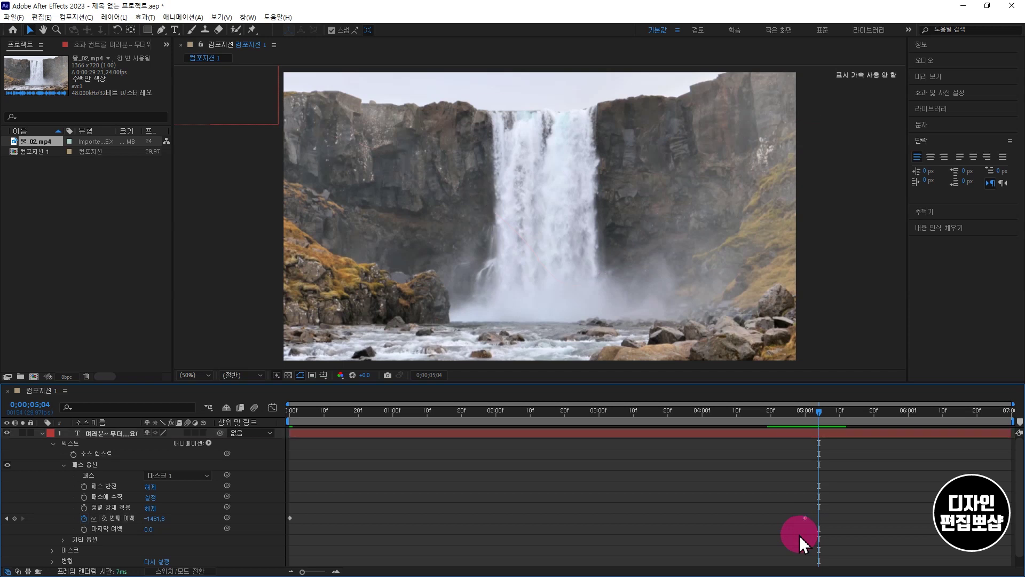
pyautogui.press('space')
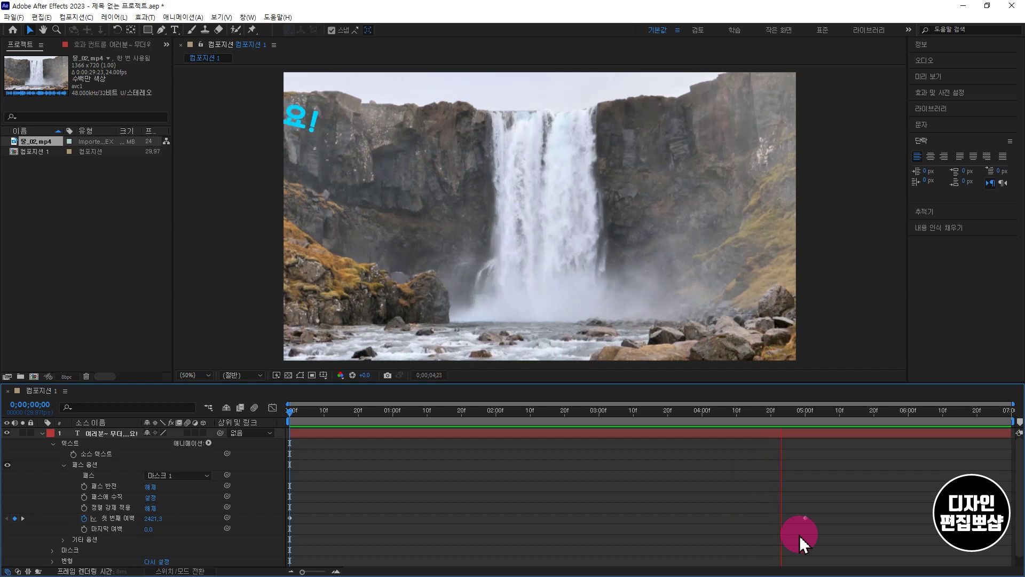
pyautogui.press('space')
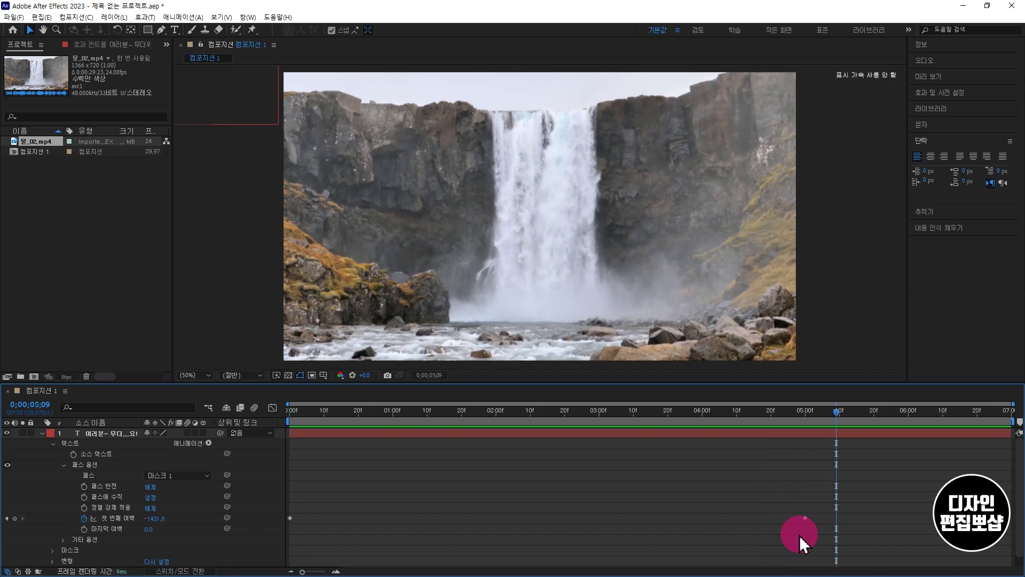
# End the work area at the 0;00;05;00 keyframe and preview the title animation within it
pyautogui.click(841, 428)
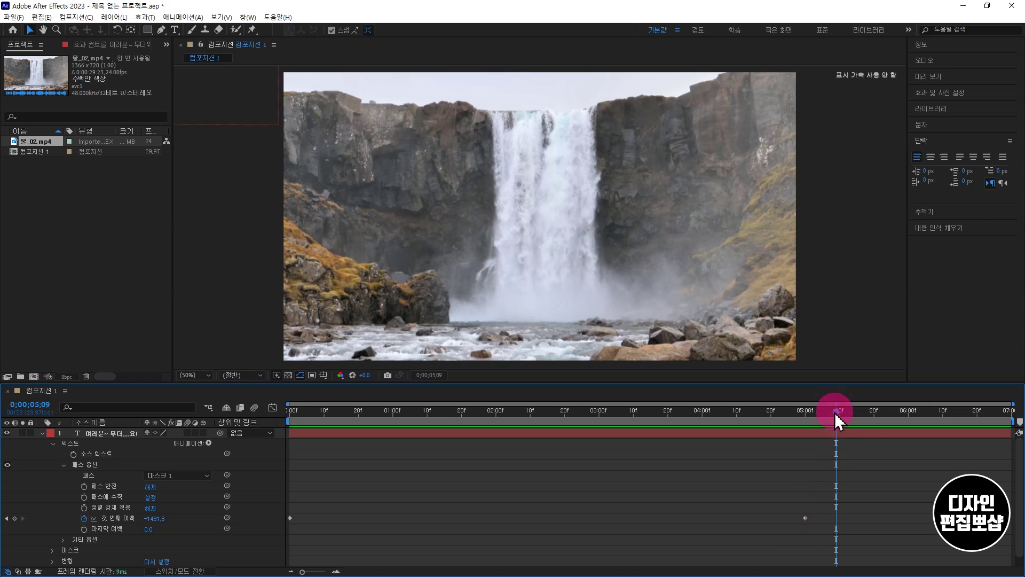
pyautogui.moveTo(835, 412); pyautogui.dragTo(817, 476)
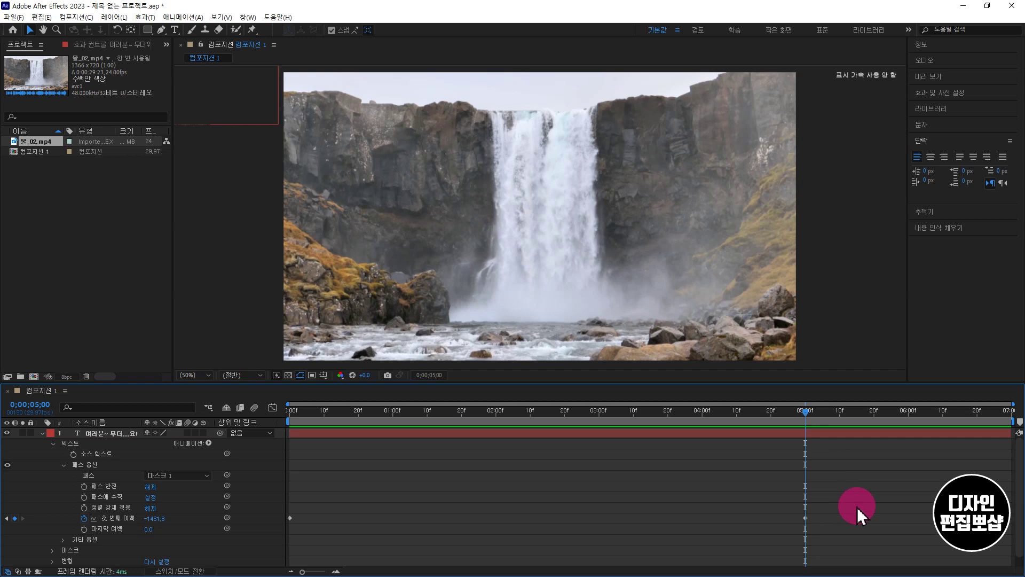
pyautogui.press('n')
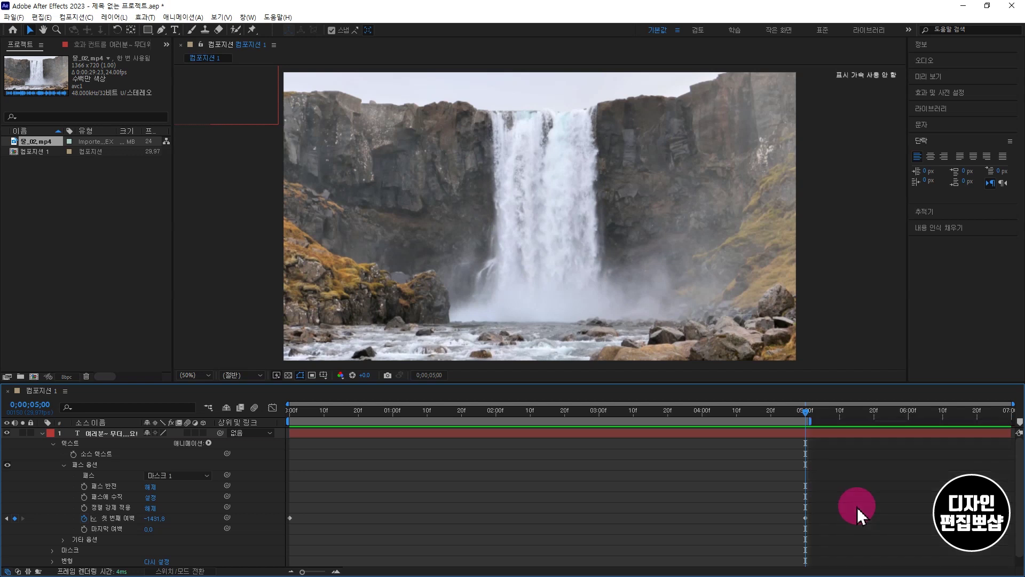
pyautogui.press('space')
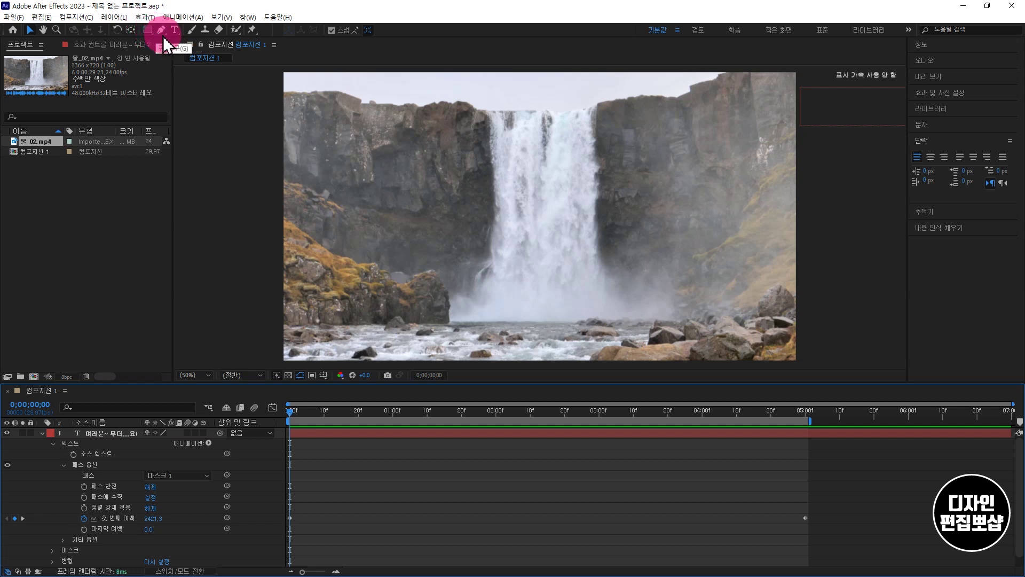
# Draw a closed Pen mask on the text layer that outlines the waterfall from its crest to its base
pyautogui.click(161, 29)
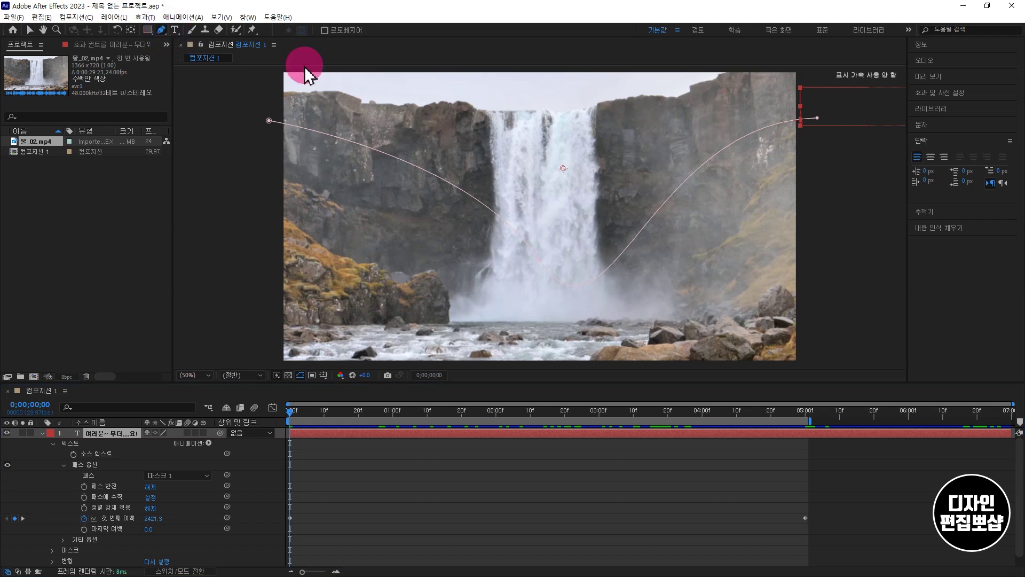
pyautogui.click(488, 257)
pyautogui.click(461, 294)
pyautogui.click(450, 315)
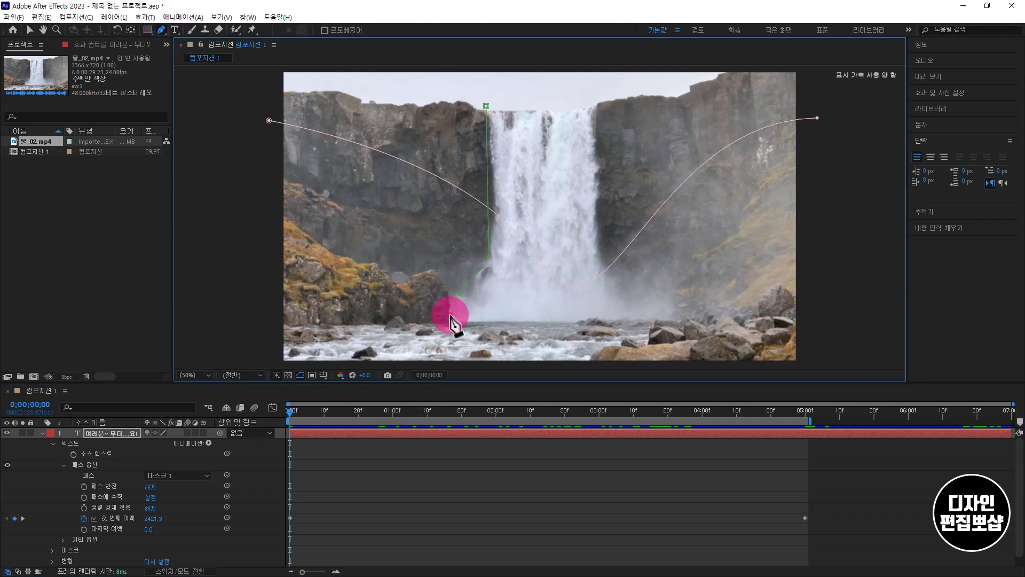
pyautogui.click(451, 326)
pyautogui.click(628, 318)
pyautogui.click(609, 285)
pyautogui.click(601, 213)
pyautogui.click(596, 124)
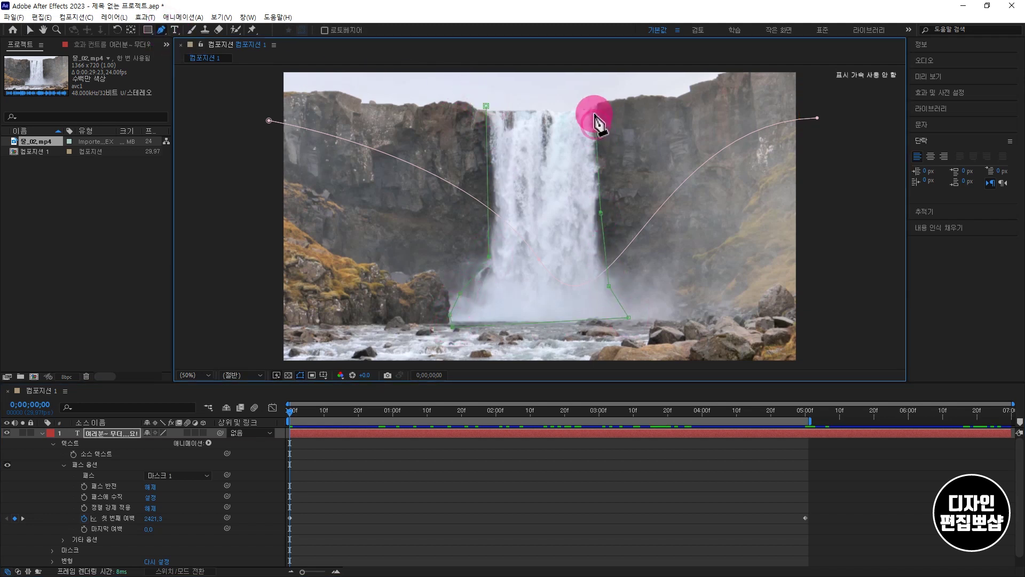
pyautogui.click(592, 105)
pyautogui.click(486, 105)
# Nudge the waterfall mask's upper-left and lower-left edge vertices slightly inward to fit the water's edge
pyautogui.press('v')
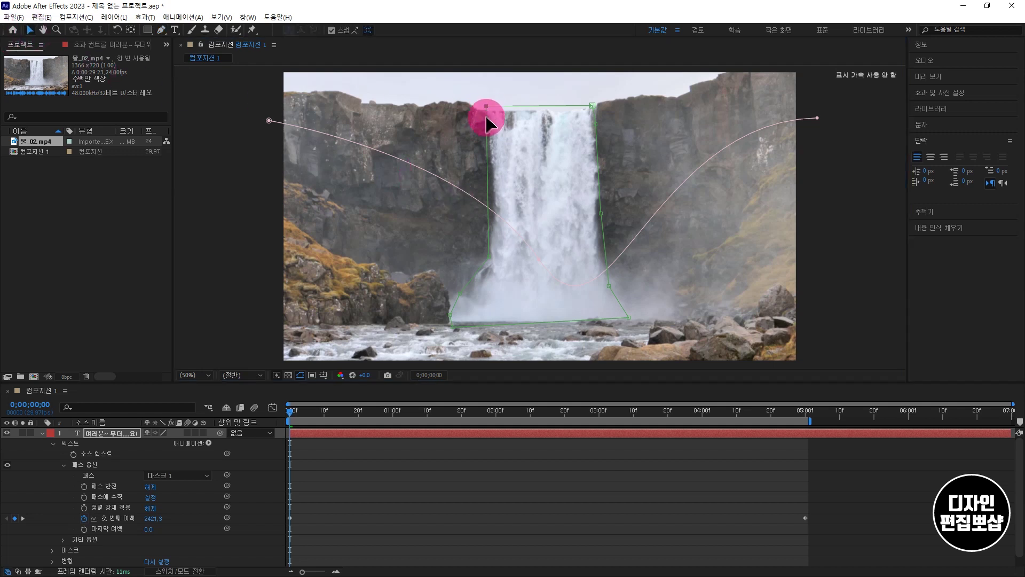
pyautogui.moveTo(486, 105); pyautogui.dragTo(491, 105)
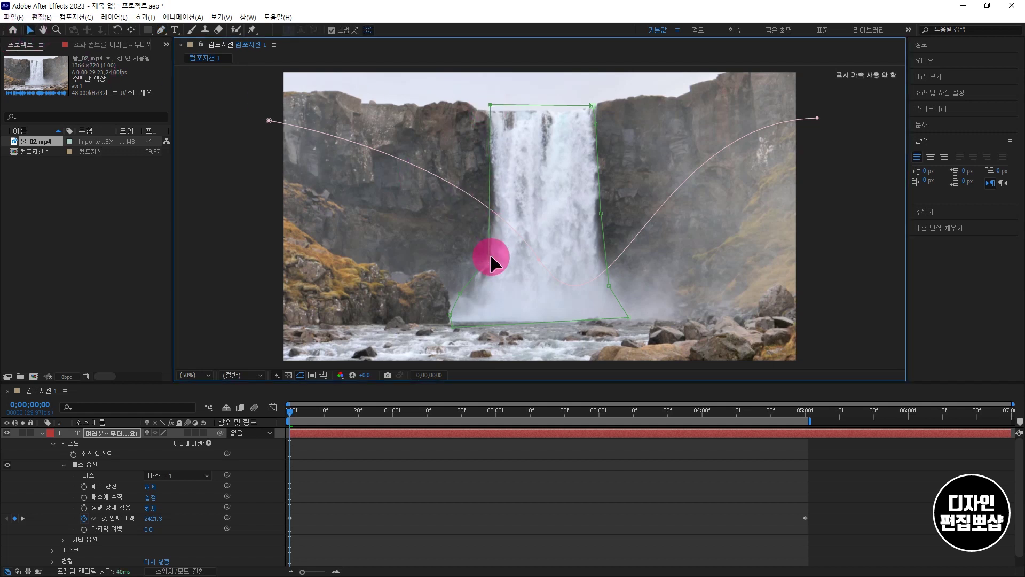
pyautogui.moveTo(489, 257); pyautogui.dragTo(492, 257)
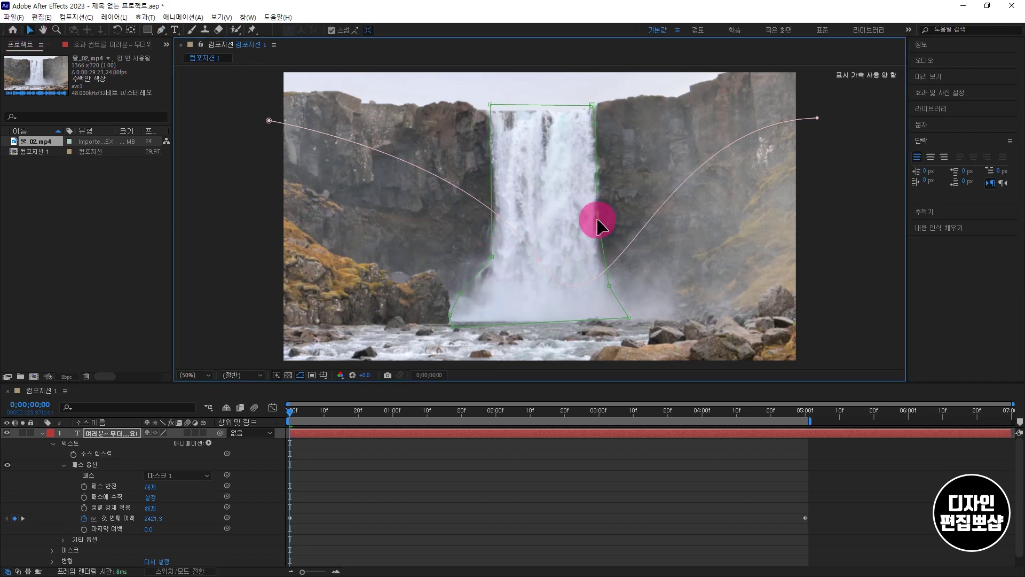
# Deselect the layer and preview the title moving within the waterfall mask, stopping at about 0;00;02;21
pyautogui.click(889, 501)
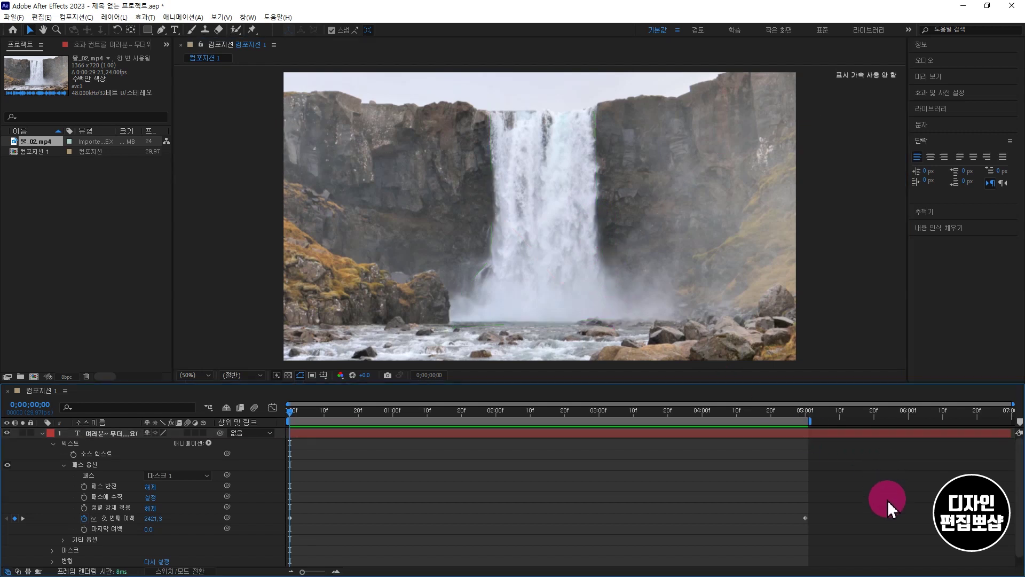
pyautogui.press('space')
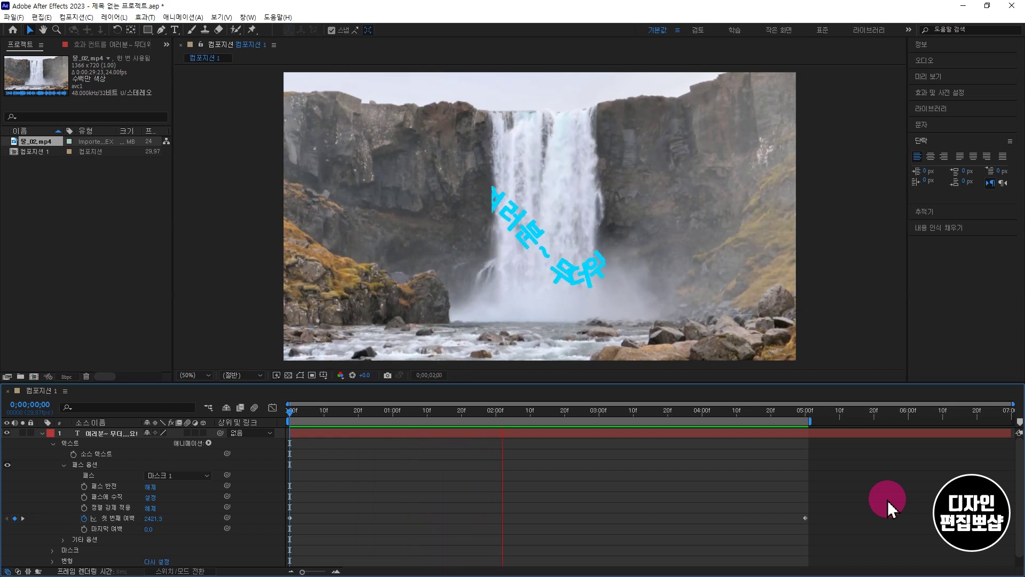
pyautogui.press('space')
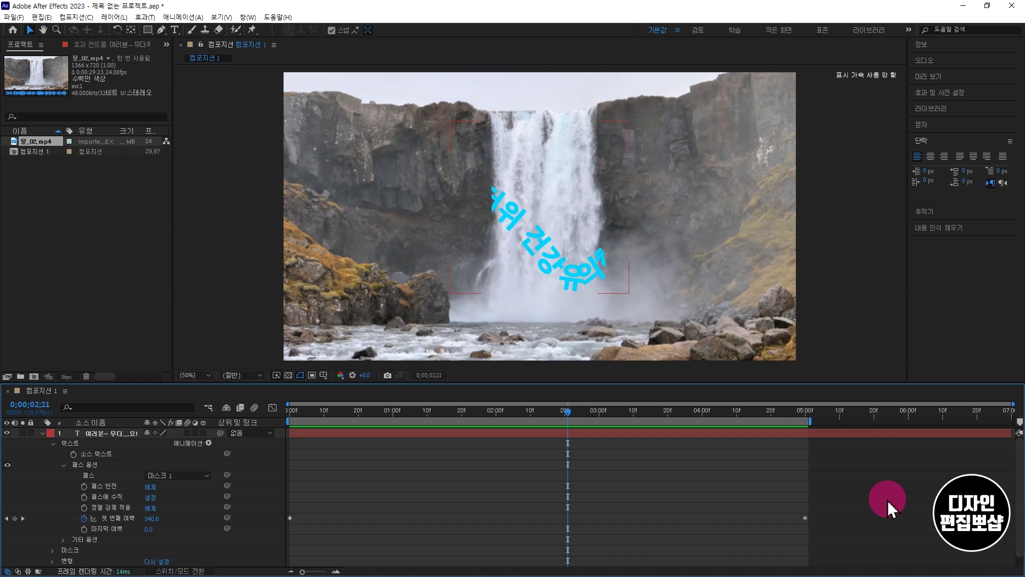
# Invert the waterfall mask (마스크 2) so the title shows only outside the falls, and preview the animation
pyautogui.click(53, 550)
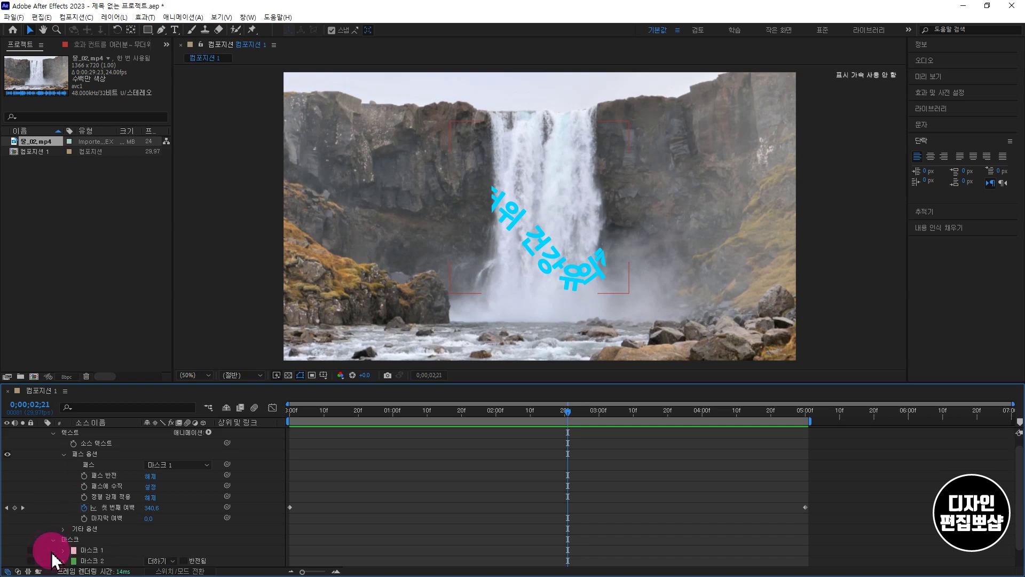
pyautogui.scroll(-2, 56, 561)
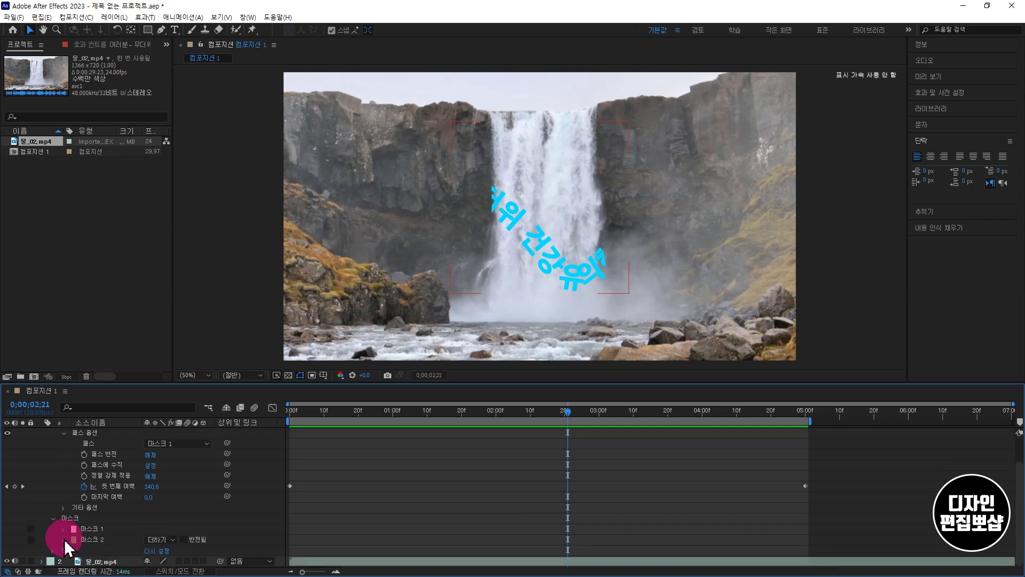
pyautogui.click(185, 539)
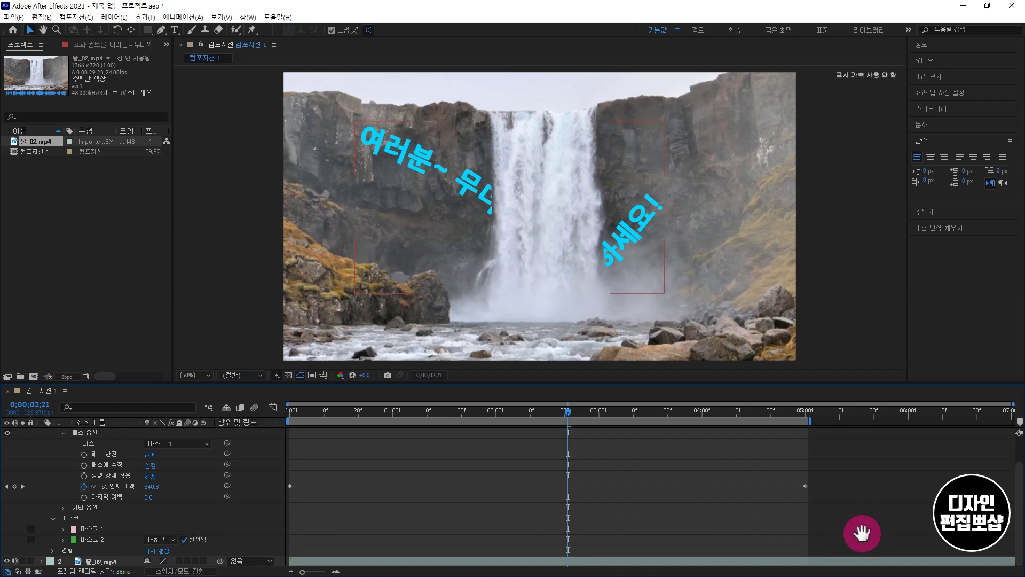
pyautogui.press('space')
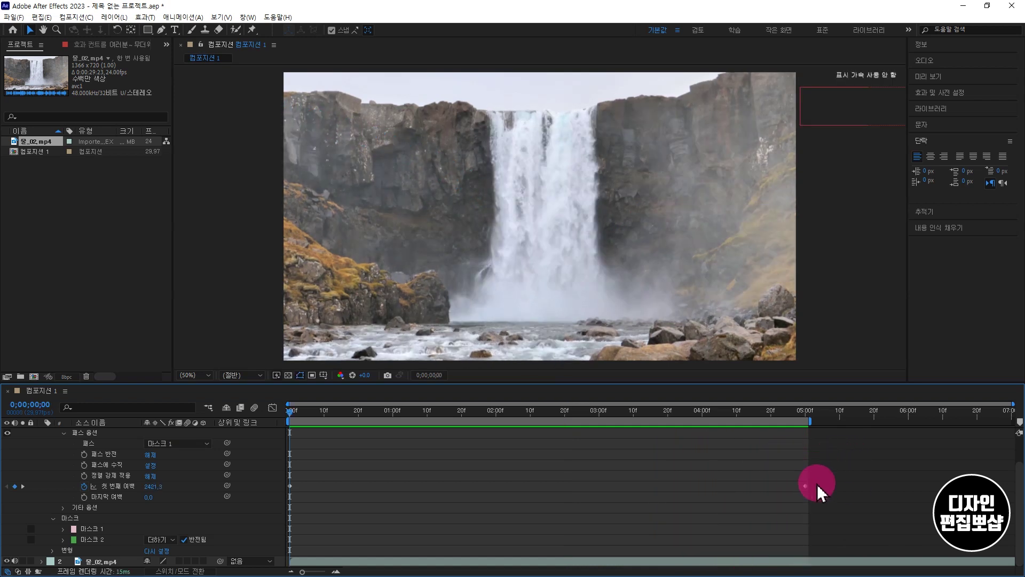
# Try a faster title motion by moving the last First Margin keyframe to about 0;00;03;01, and undo the move after previewing it
pyautogui.moveTo(806, 486); pyautogui.dragTo(761, 487)
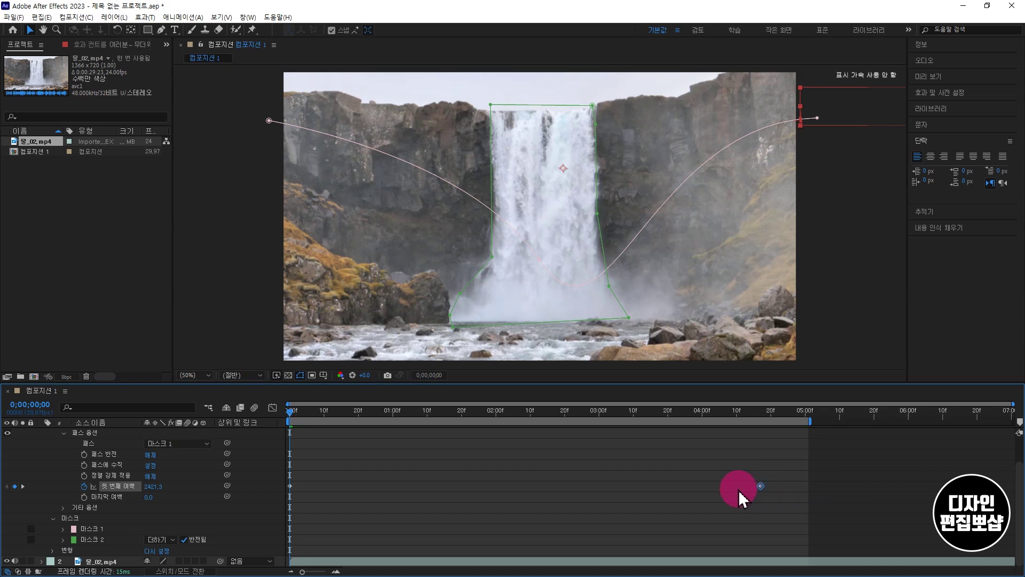
pyautogui.moveTo(637, 483); pyautogui.dragTo(604, 486)
pyautogui.press('space')
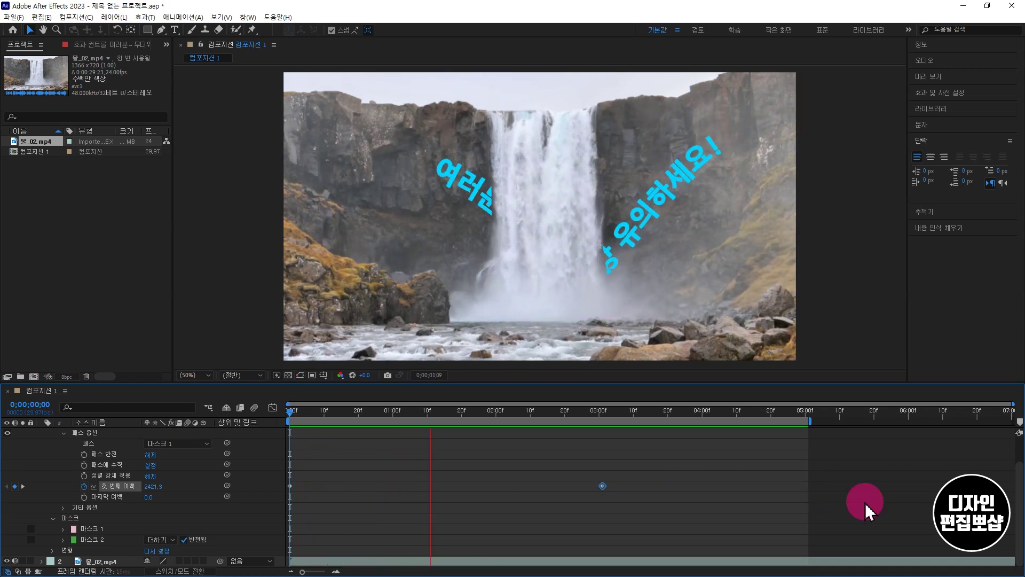
pyautogui.press('space')
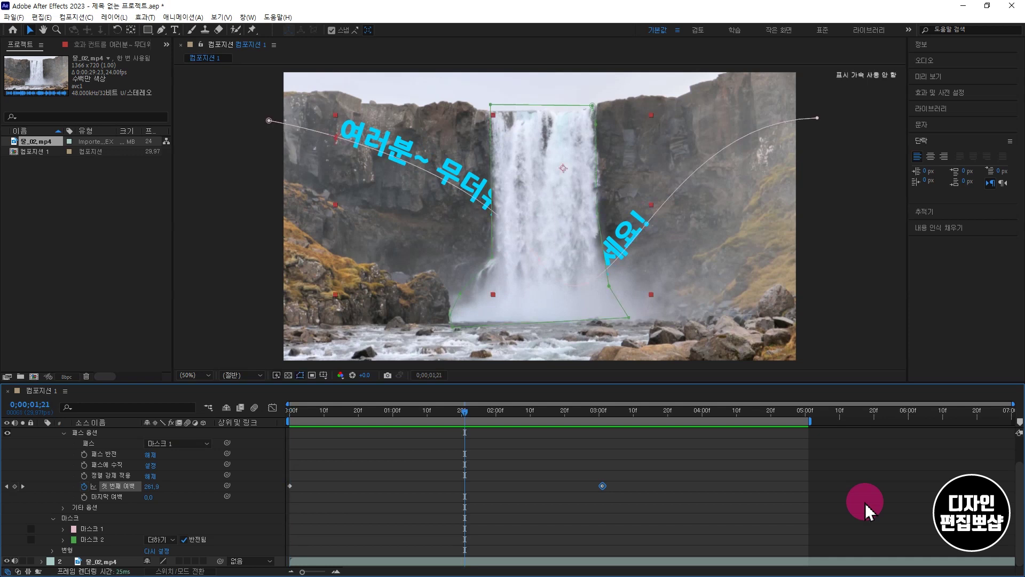
pyautogui.hotkey('ctrl', 'z')
pyautogui.press('Home')
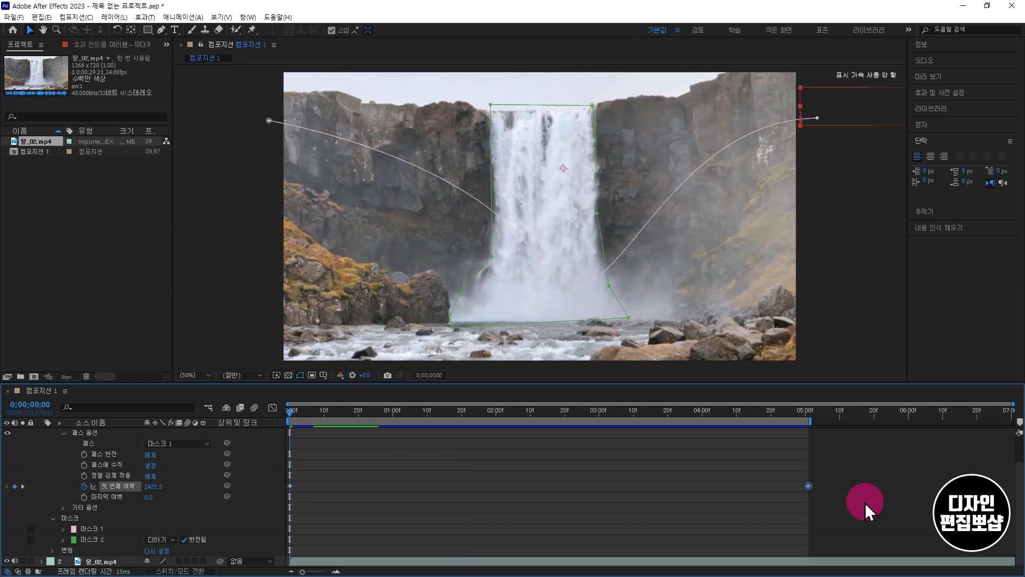
# Apply Easy Ease to both First Margin keyframes of the text layer
pyautogui.click(880, 508)
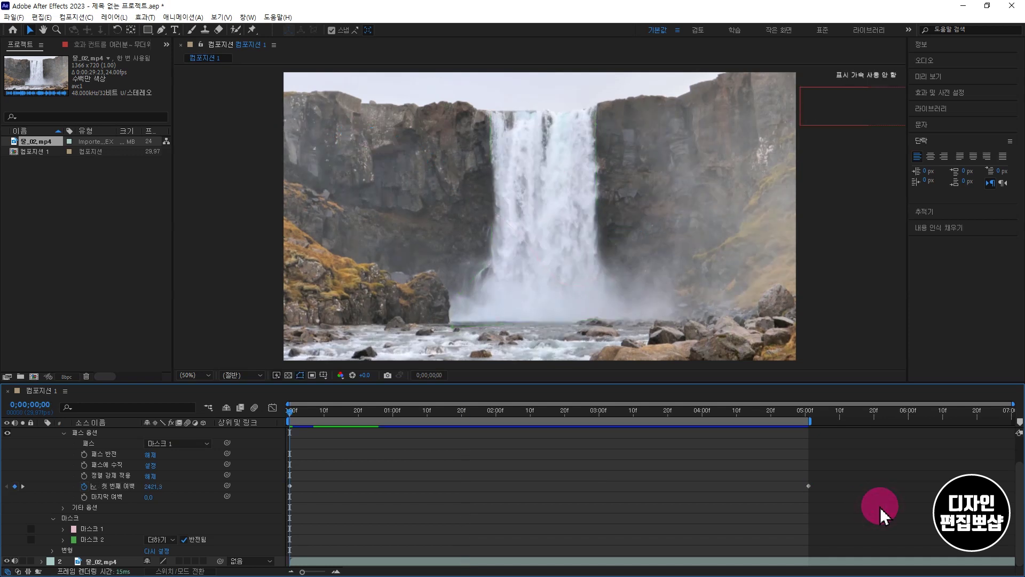
pyautogui.click(122, 485)
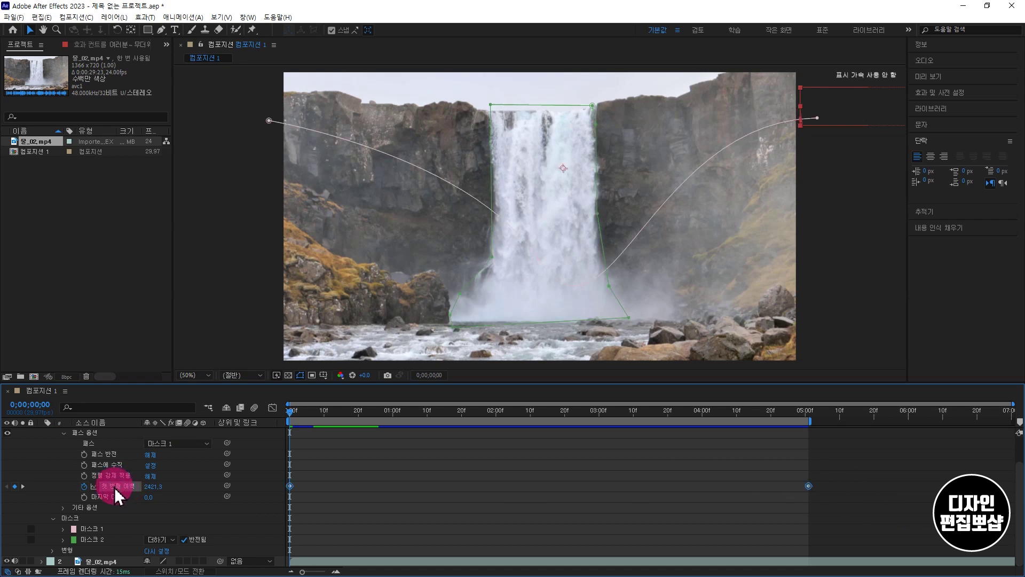
pyautogui.click(852, 506)
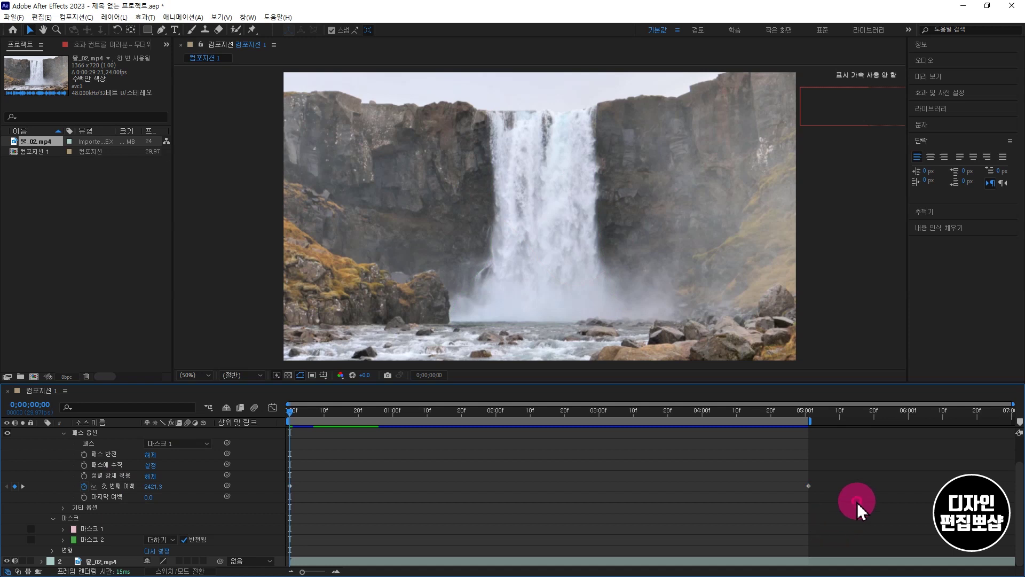
pyautogui.moveTo(857, 502); pyautogui.dragTo(270, 456)
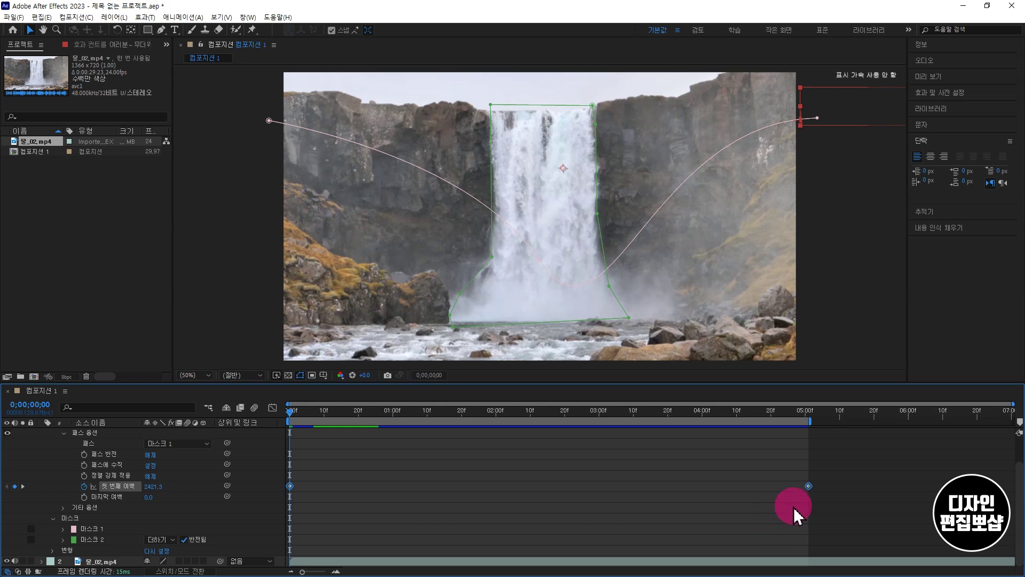
pyautogui.rightClick(808, 487)
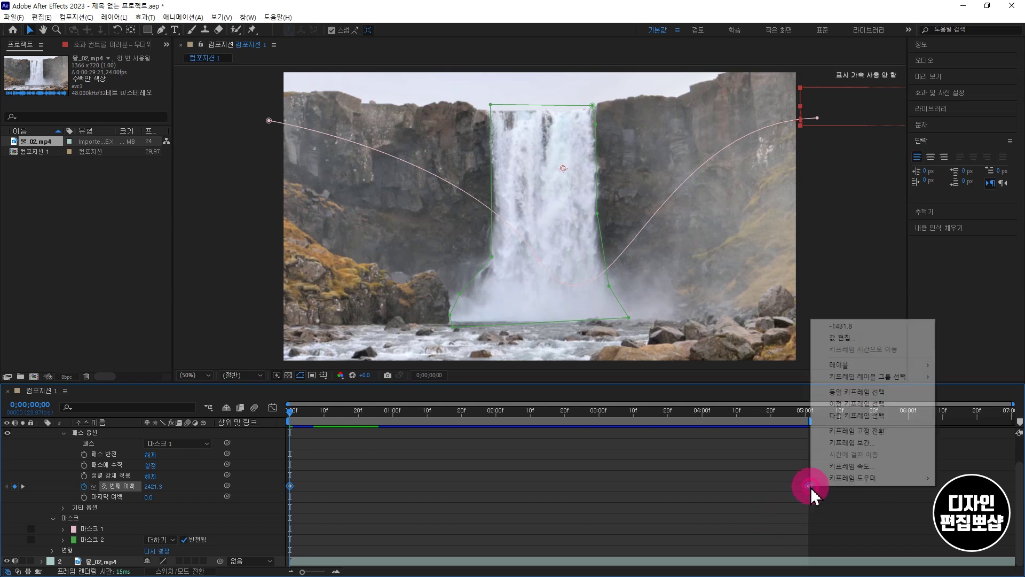
pyautogui.moveTo(846, 483)
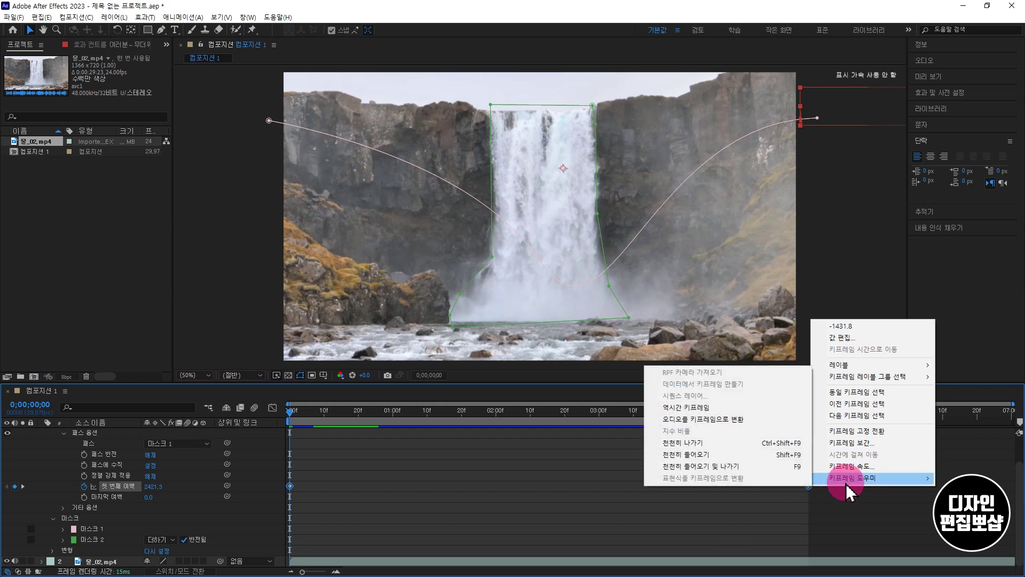
pyautogui.click(735, 466)
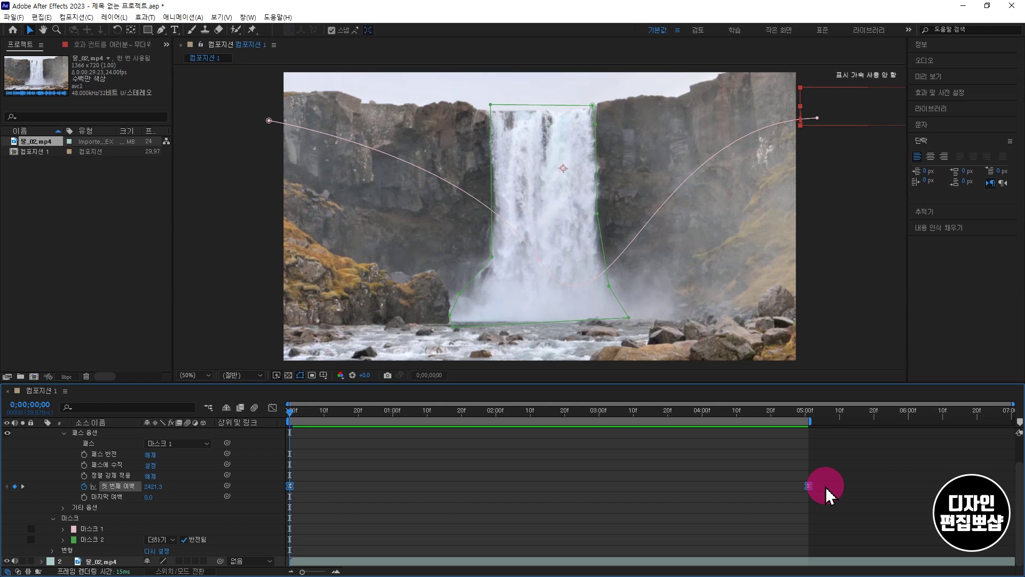
# Deselect the keyframes and preview the eased title motion from the start
pyautogui.click(837, 515)
pyautogui.press('space')
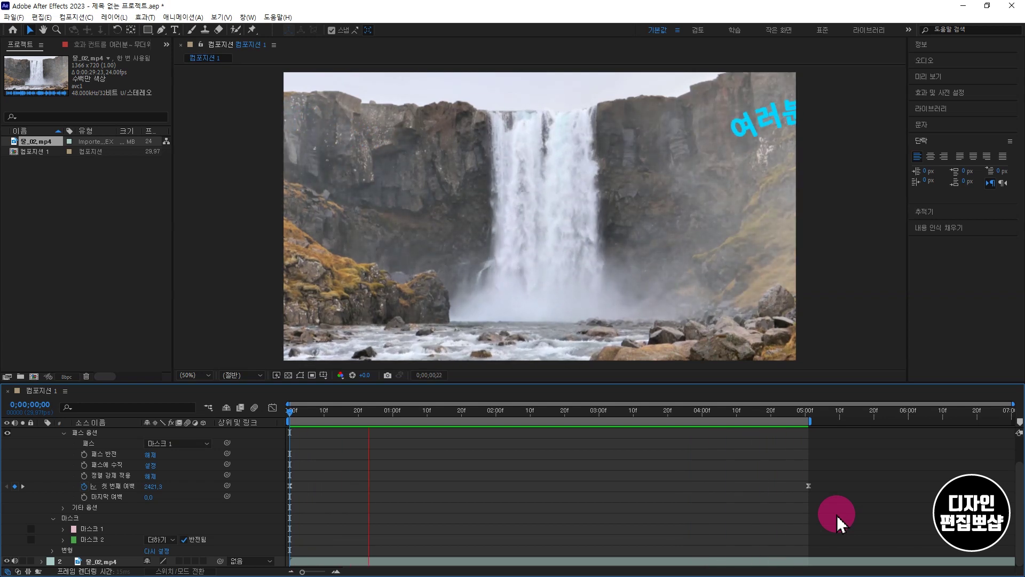
pyautogui.press('space')
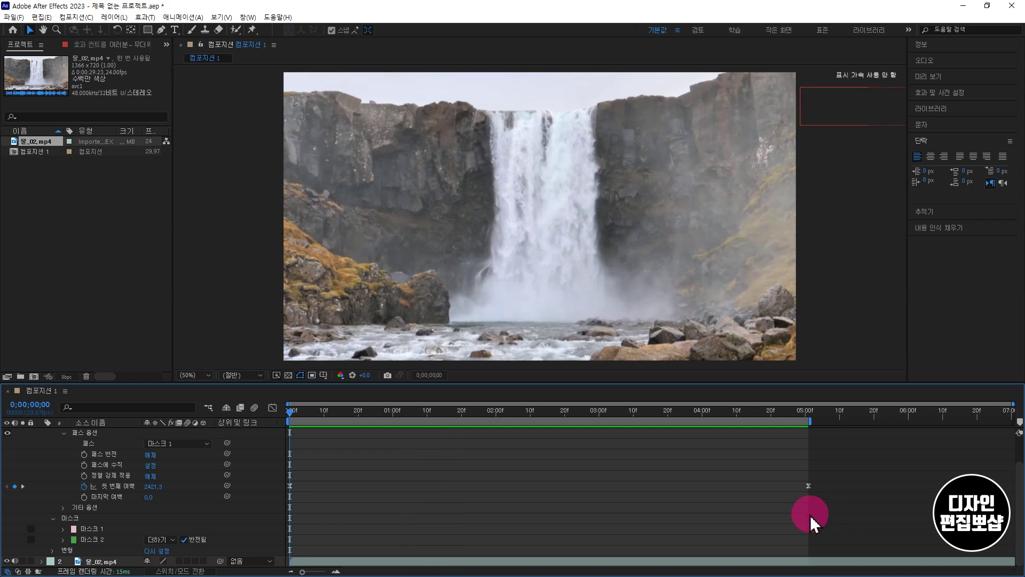
# In the First Margin speed graph, extend the last keyframe's incoming handle back to about 0;00;02;15, and preview the title motion
pyautogui.click(125, 487)
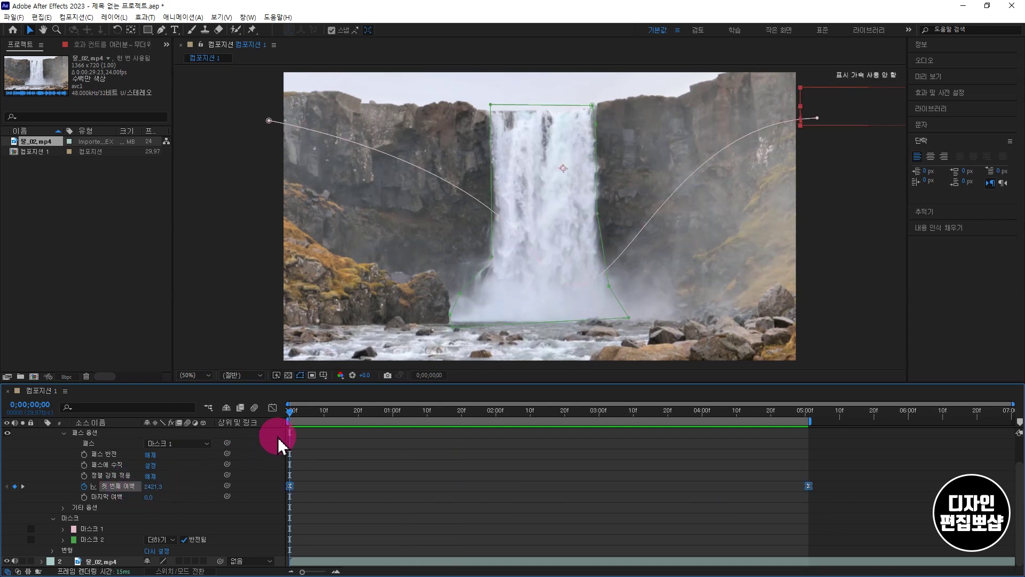
pyautogui.click(272, 409)
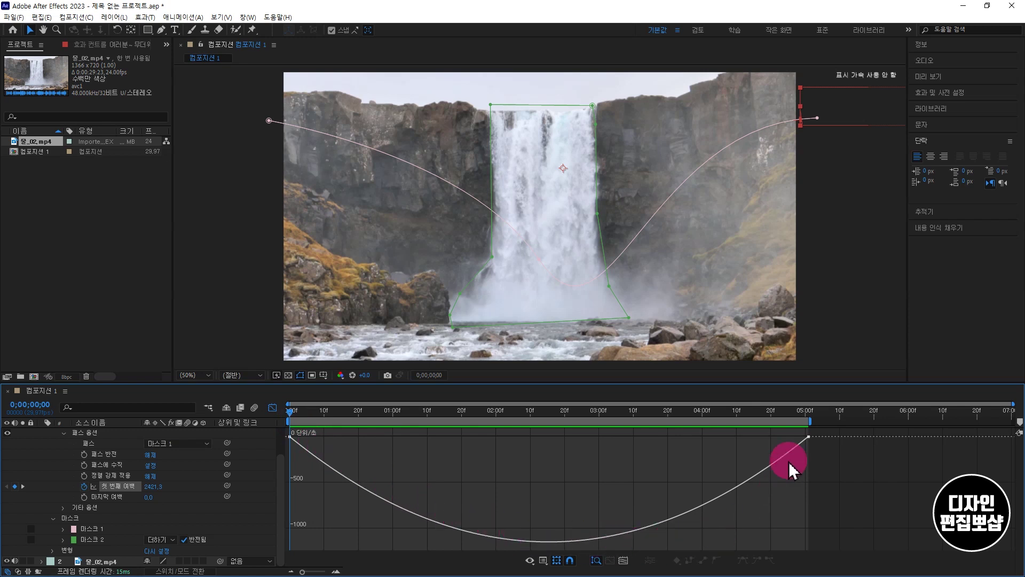
pyautogui.click(805, 442)
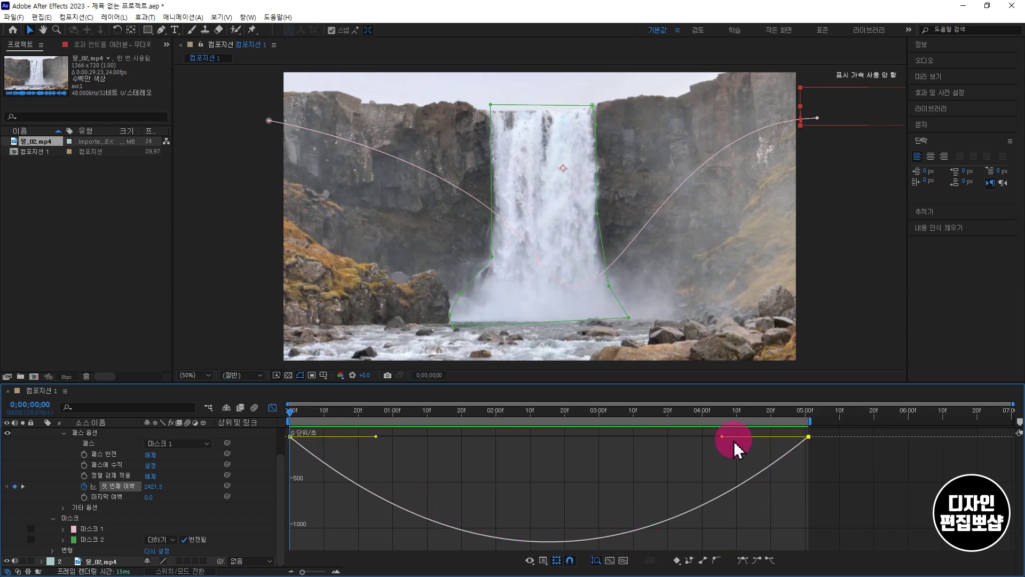
pyautogui.moveTo(721, 436); pyautogui.dragTo(544, 435)
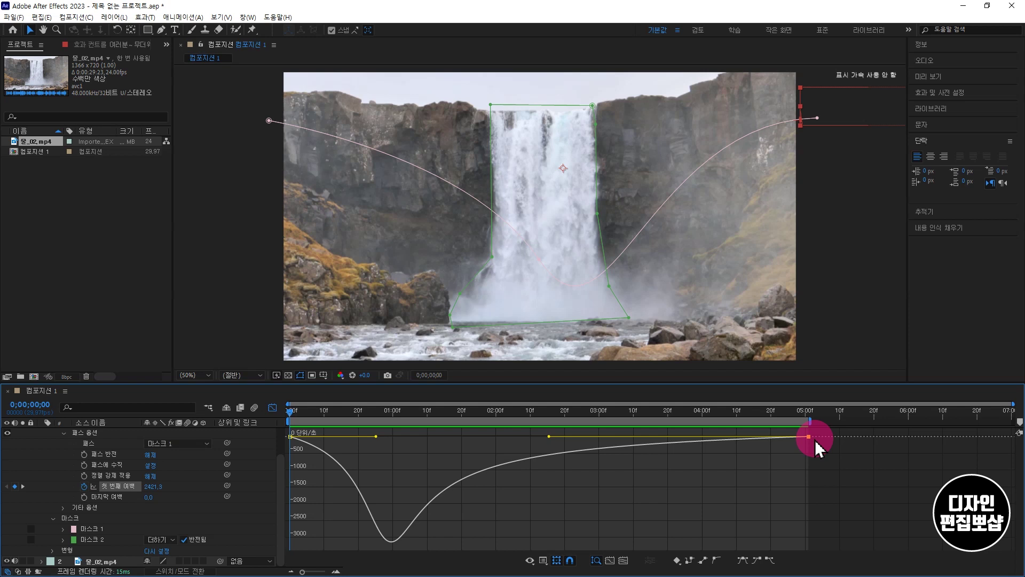
pyautogui.click(272, 408)
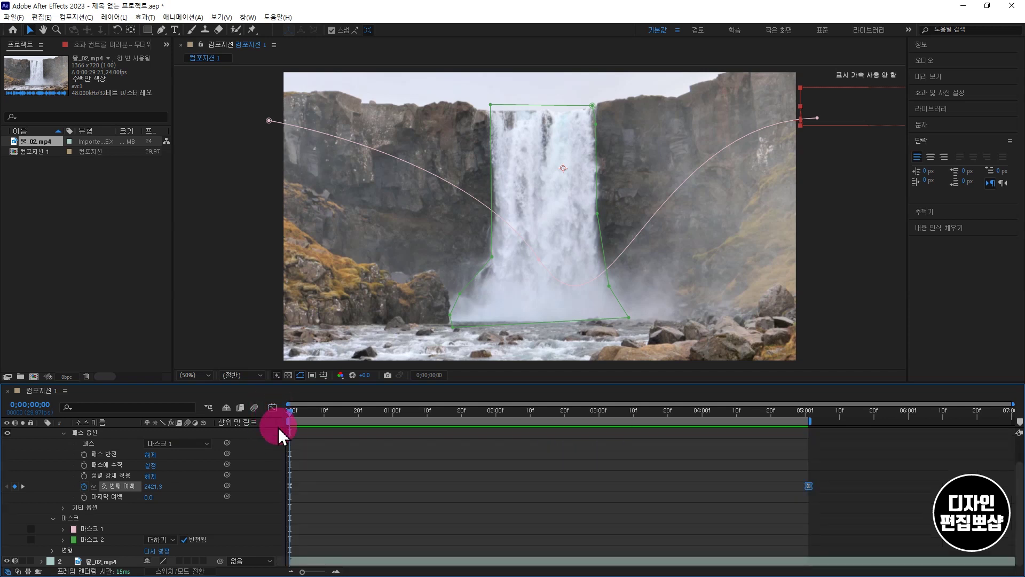
pyautogui.click(865, 512)
pyautogui.press('space')
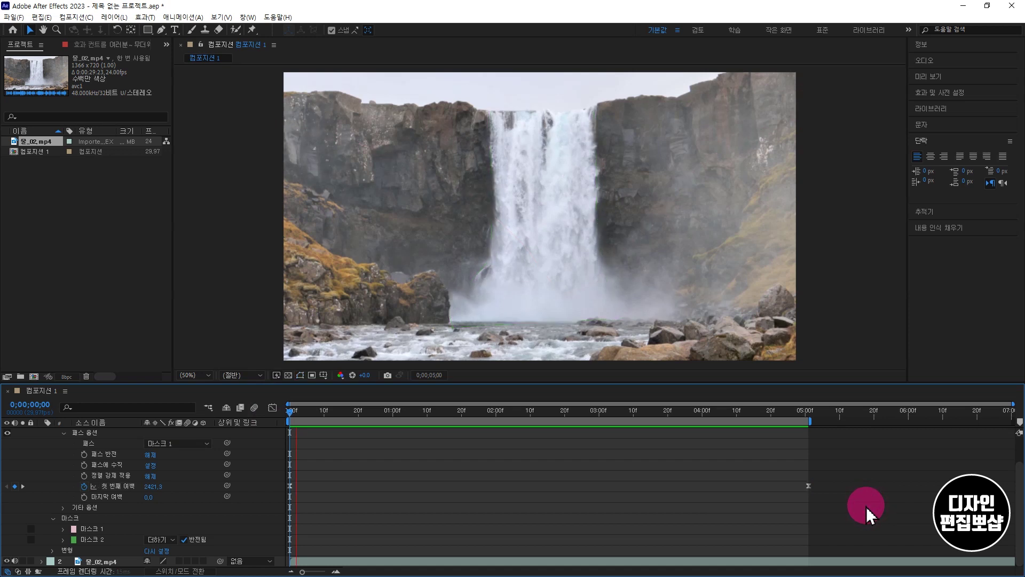